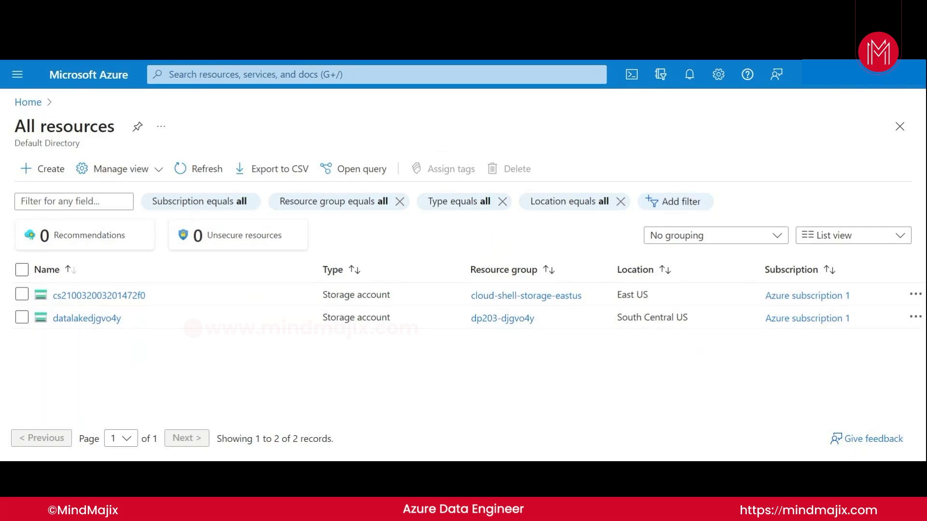
Search the portal for "sy" and open the Azure Synapse Analytics service
left_click(290, 74)
type("sy")
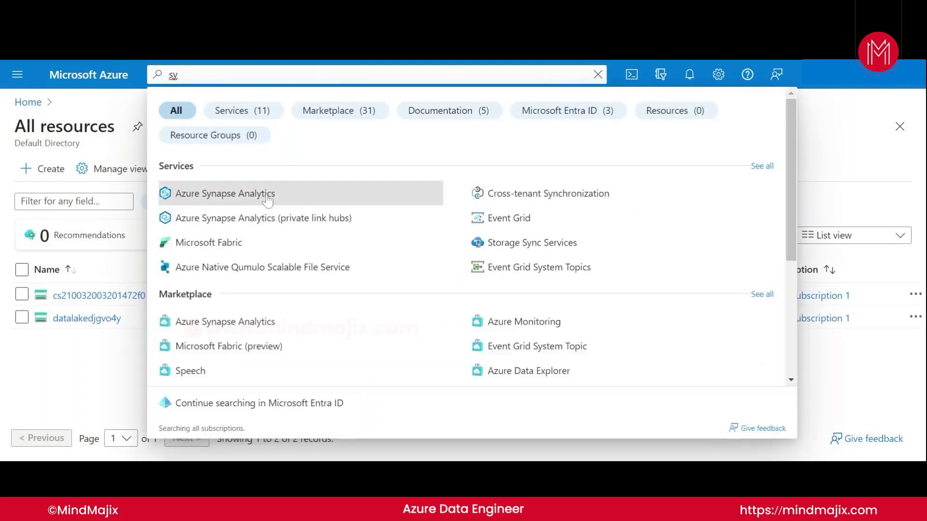
left_click(268, 196)
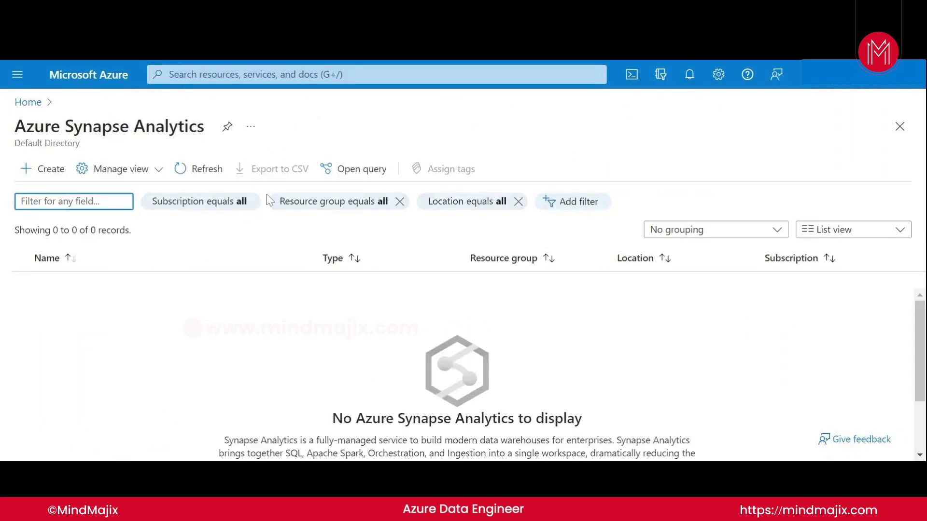
Start creating a new Synapse workspace from the Azure Synapse Analytics page
scroll(306, 321, "down", 2)
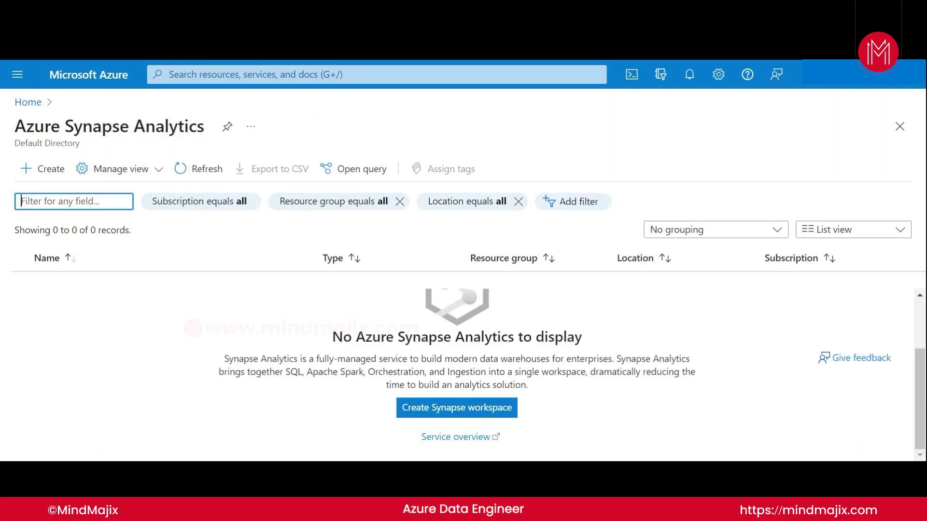
scroll(572, 375, "up", 2)
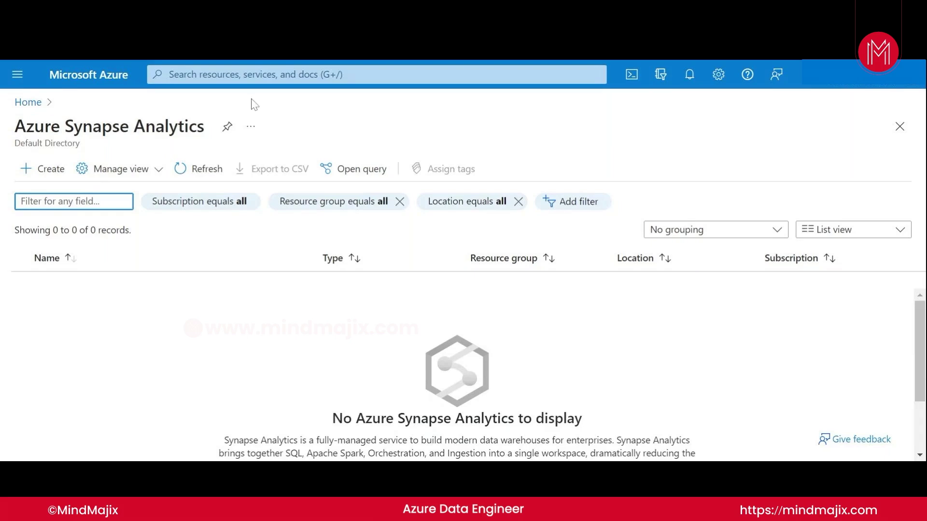
scroll(378, 338, "down", 2)
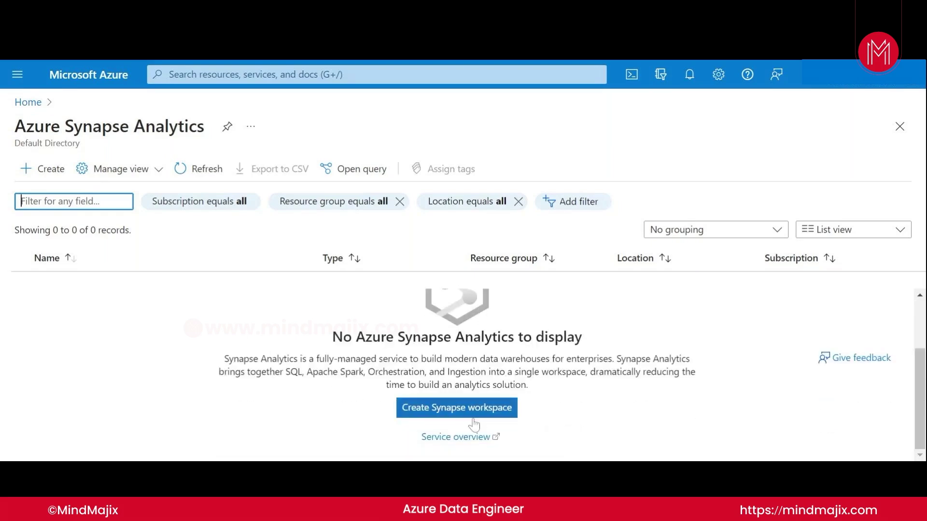
scroll(130, 311, "up", 2)
scroll(230, 341, "down", 2)
left_click(429, 413)
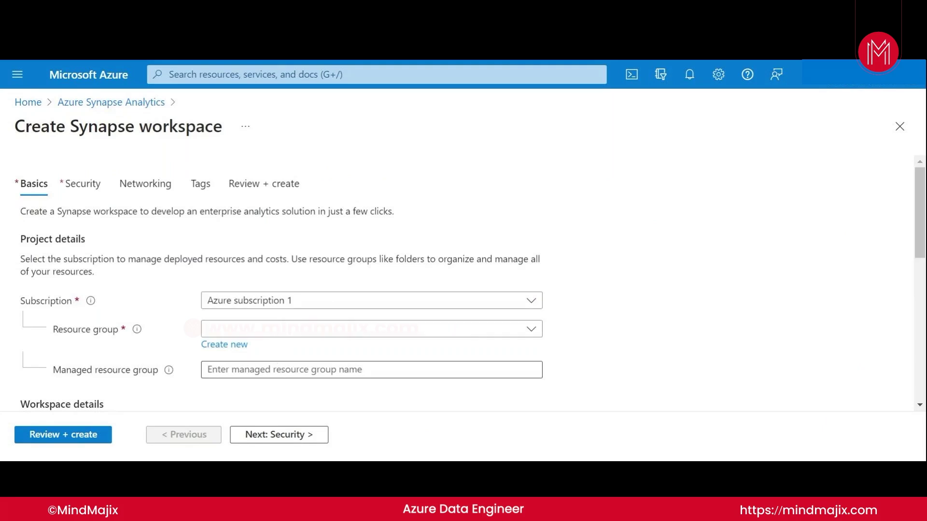
Create a new resource group named RG_DP203_practise for the workspace
left_click(233, 346)
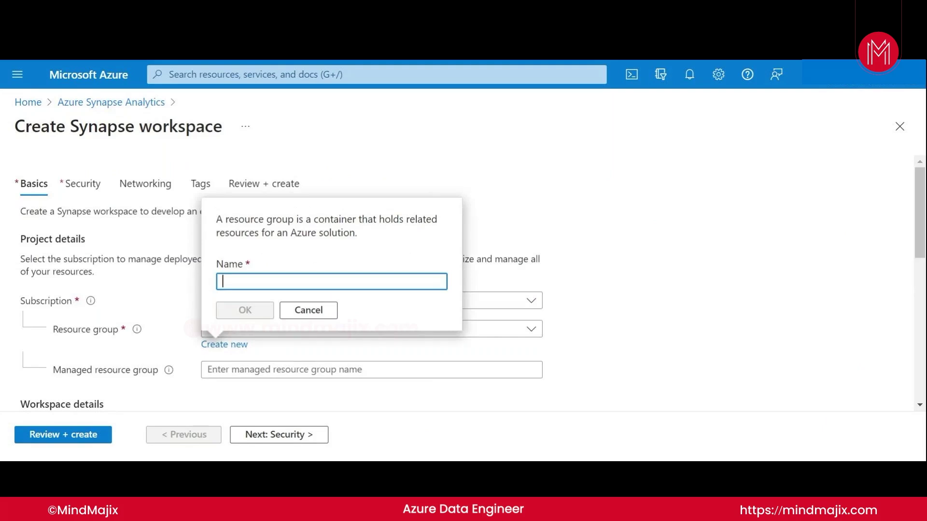
type("RG_")
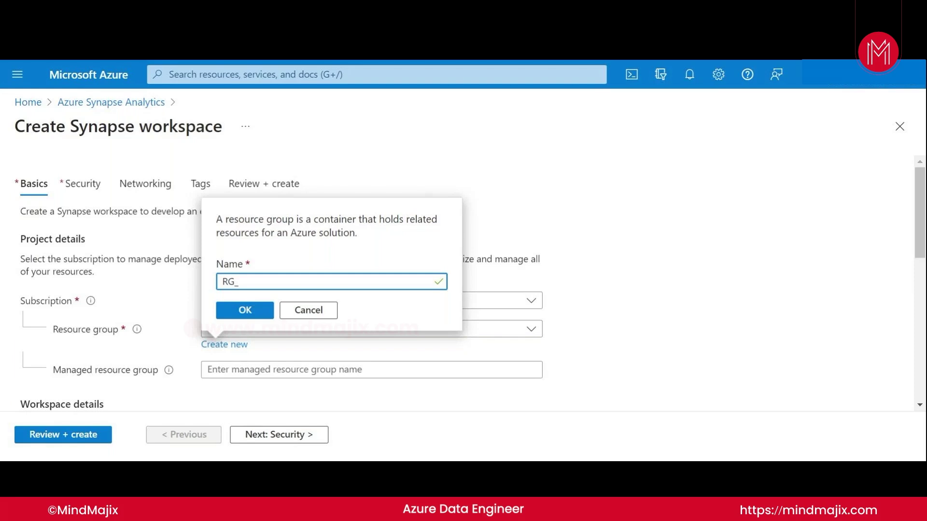
type("DP203 Prac")
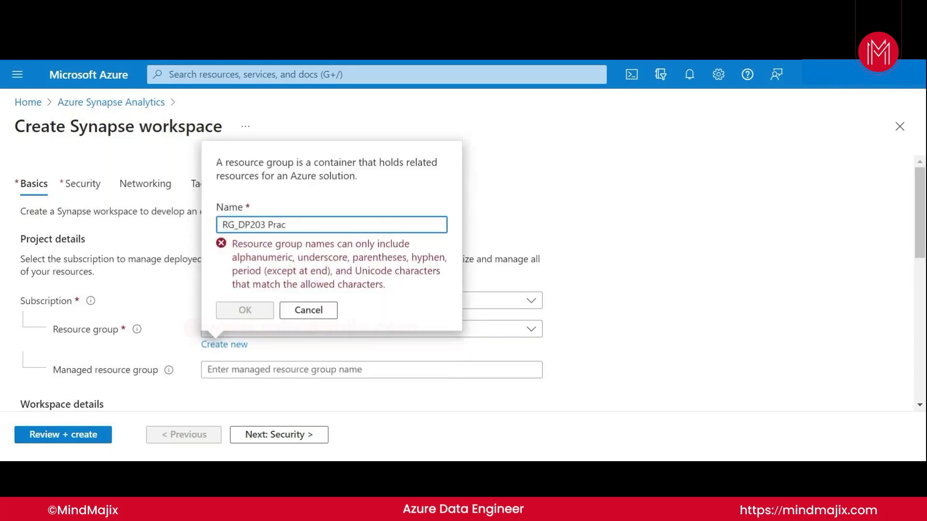
key("BackSpace")
key("BackSpace")
key("BackSpace")
key("BackSpace")
key("BackSpace")
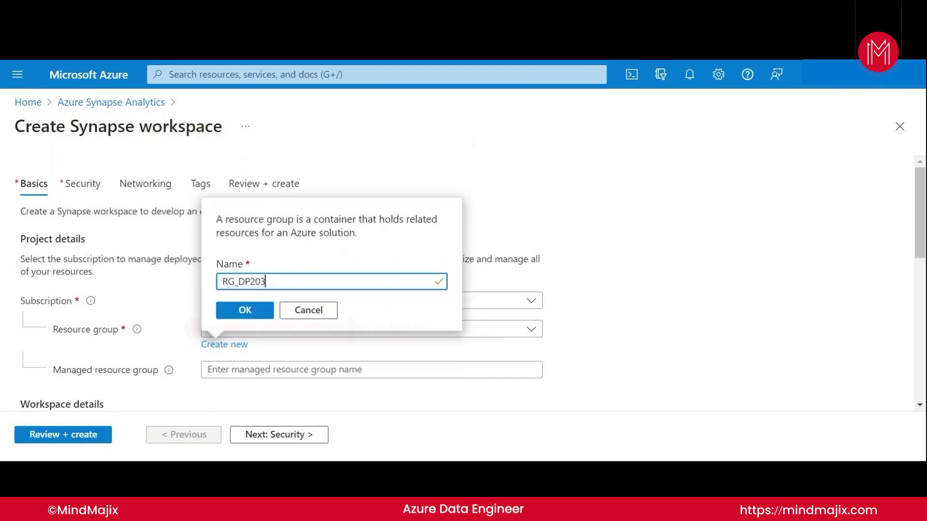
type("p")
key("BackSpace")
type("_pracs")
key("BackSpace")
type("tise")
left_click(251, 319)
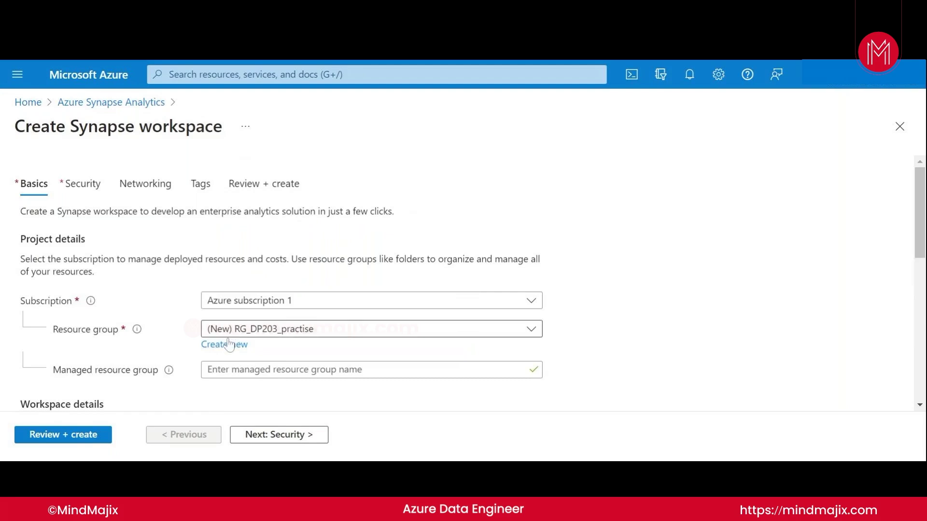
Select datalakedjgvo4y as the workspace's Data Lake Storage Gen2 account
scroll(228, 344, "down", 3)
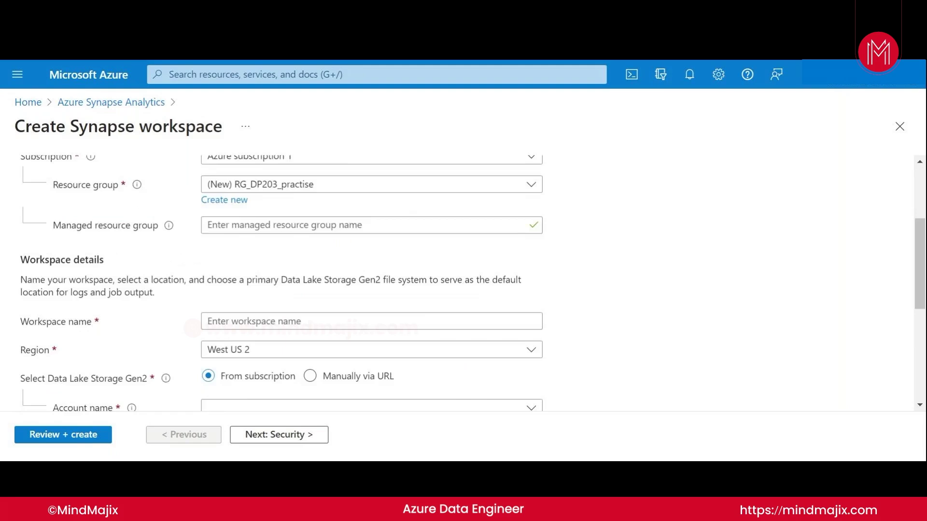
scroll(109, 328, "down", 3)
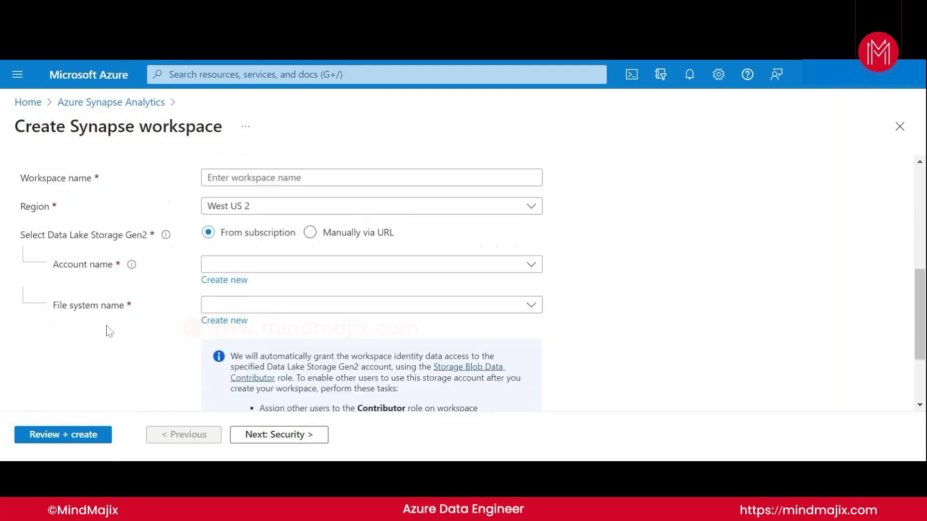
scroll(109, 332, "up", 1)
scroll(108, 331, "up", 2)
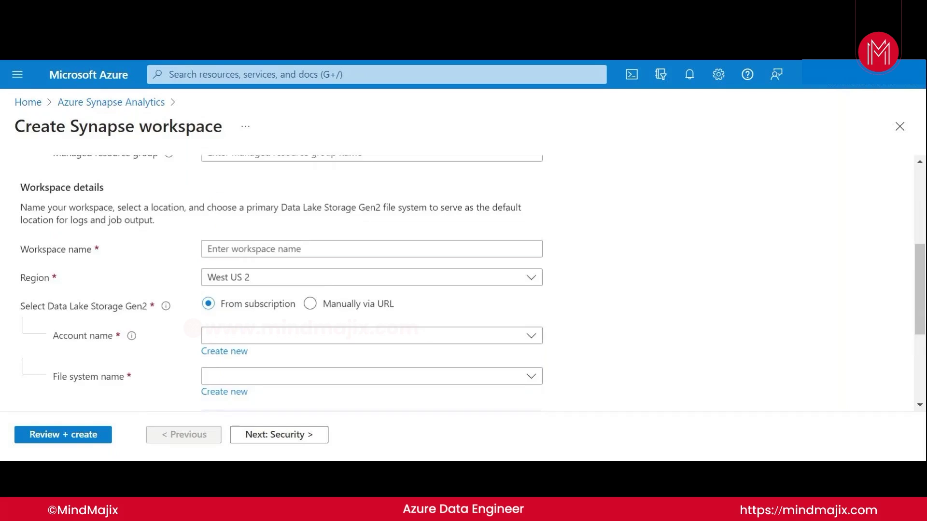
left_click(227, 336)
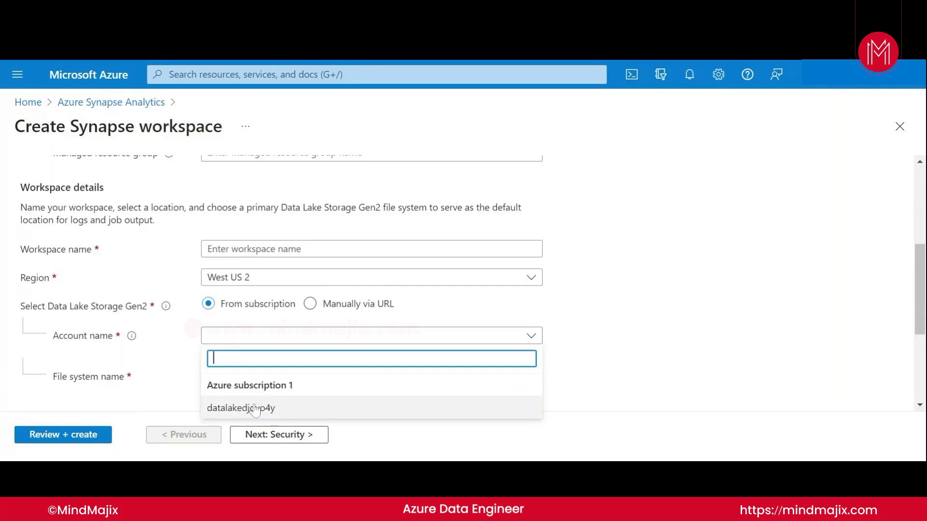
left_click(224, 410)
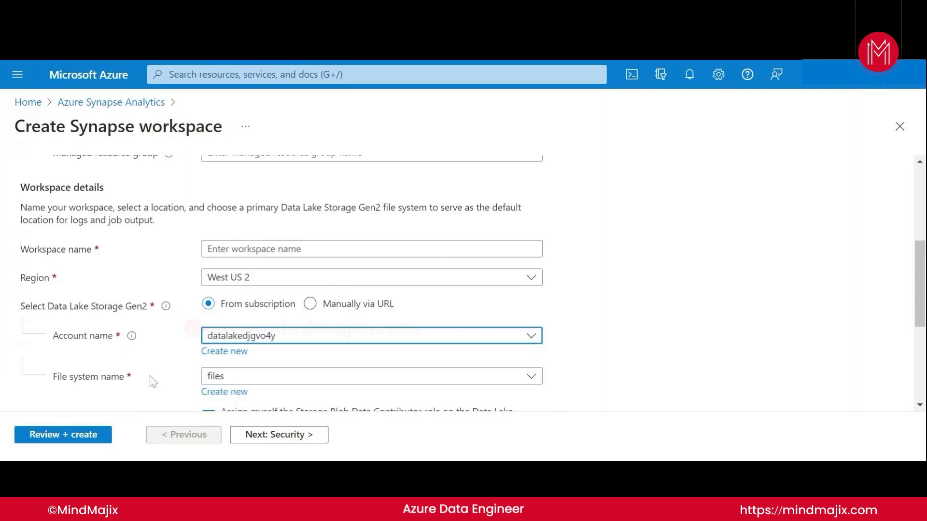
Review the file system and role assignment in the basic settings and proceed to the security settings
scroll(152, 381, "down", 1)
scroll(152, 380, "down", 2)
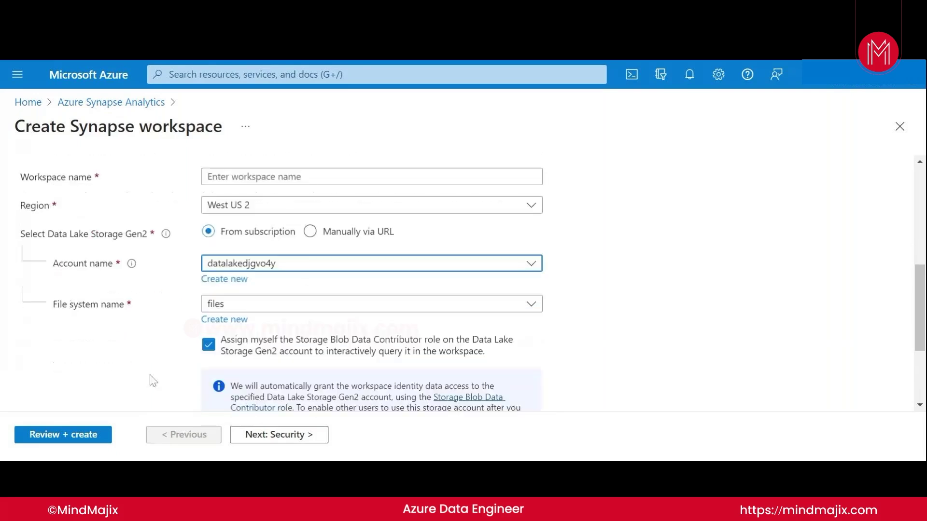
scroll(154, 381, "down", 2)
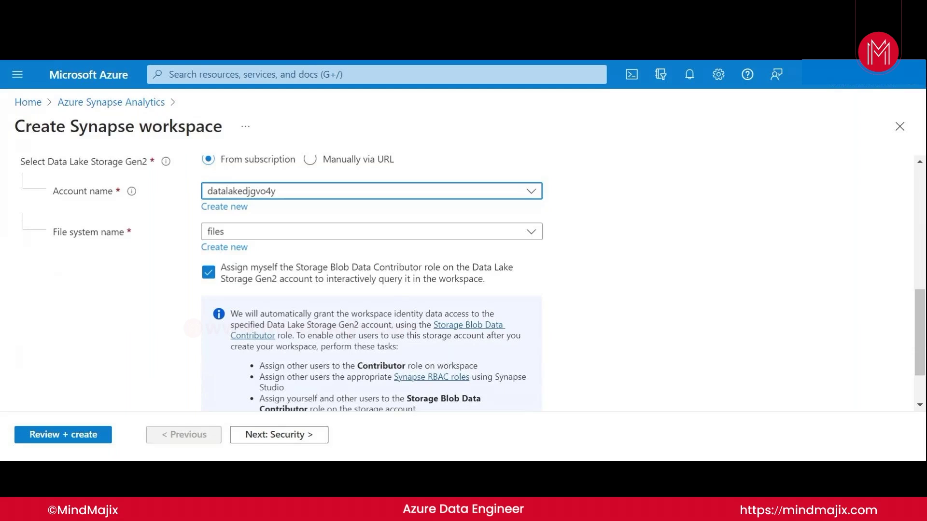
scroll(150, 381, "down", 2)
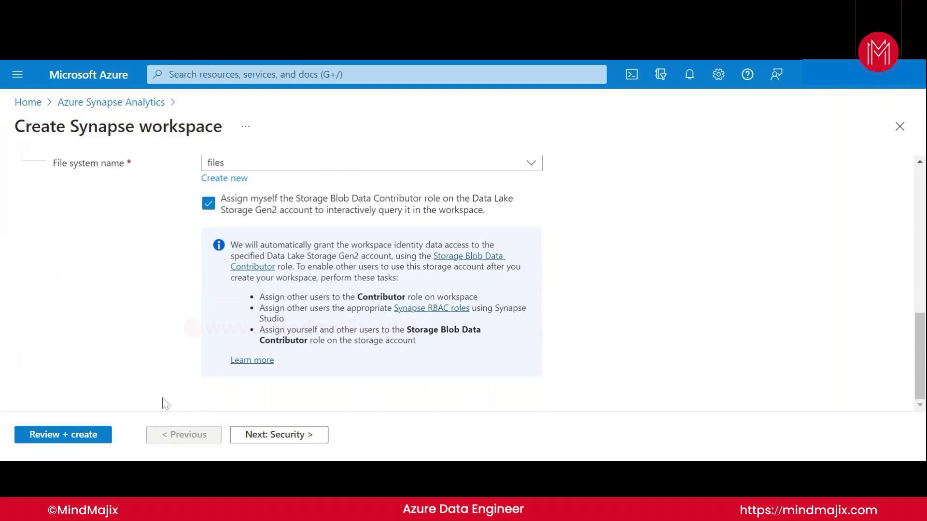
left_click(265, 434)
Enter the SQL password for the SQL Server admin login
scroll(153, 358, "down", 2)
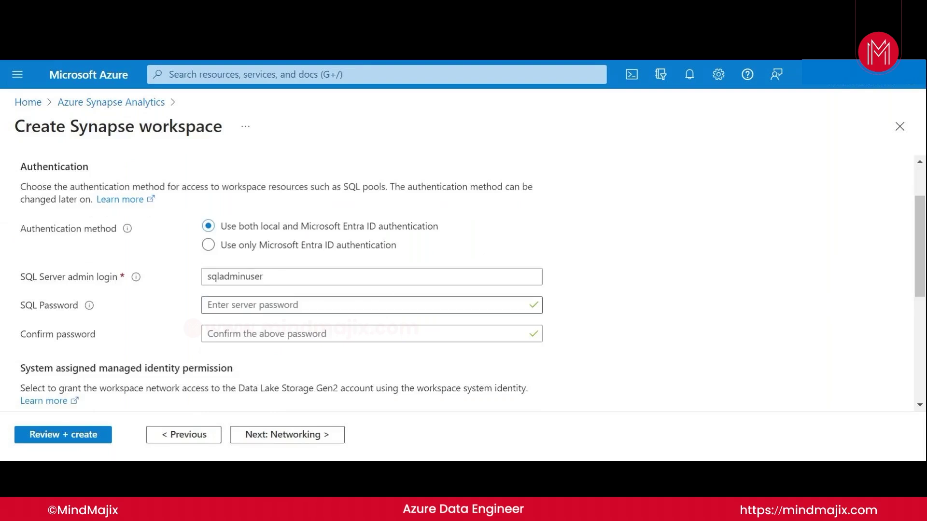
left_click(372, 305)
type("******")
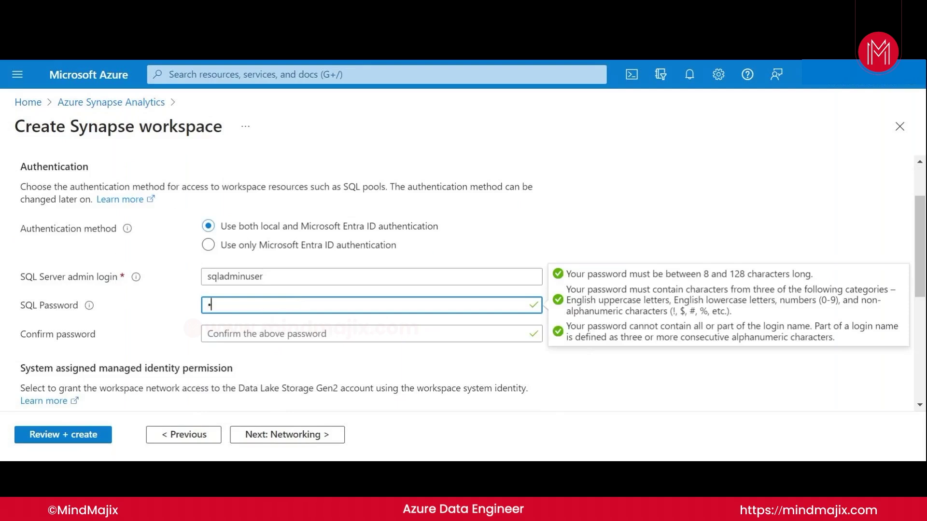
type("****")
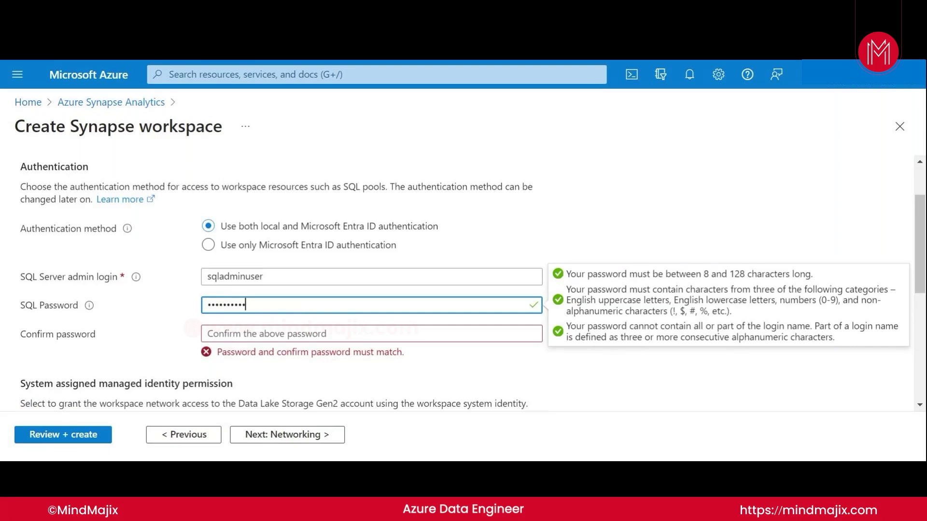
type("*")
Try to copy the SQL password into the password confirmation field
key("ctrl+a")
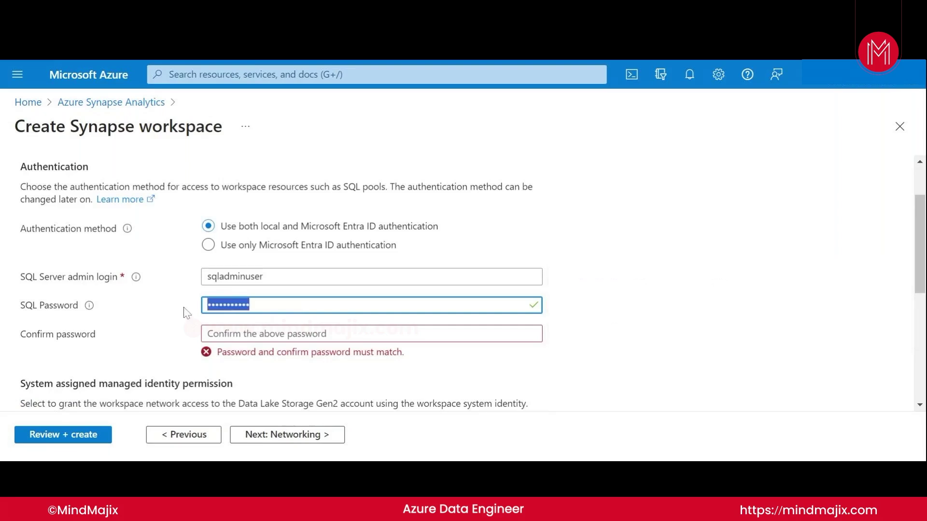
left_click(251, 332)
key("ctrl+v")
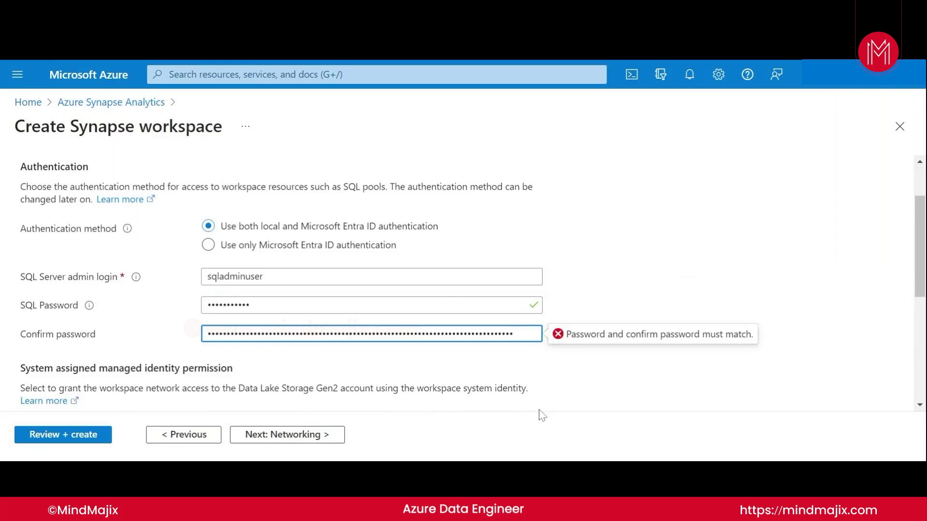
Replace the content of the password confirmation field with the SQL password
left_click_drag(531, 333, 32, 305)
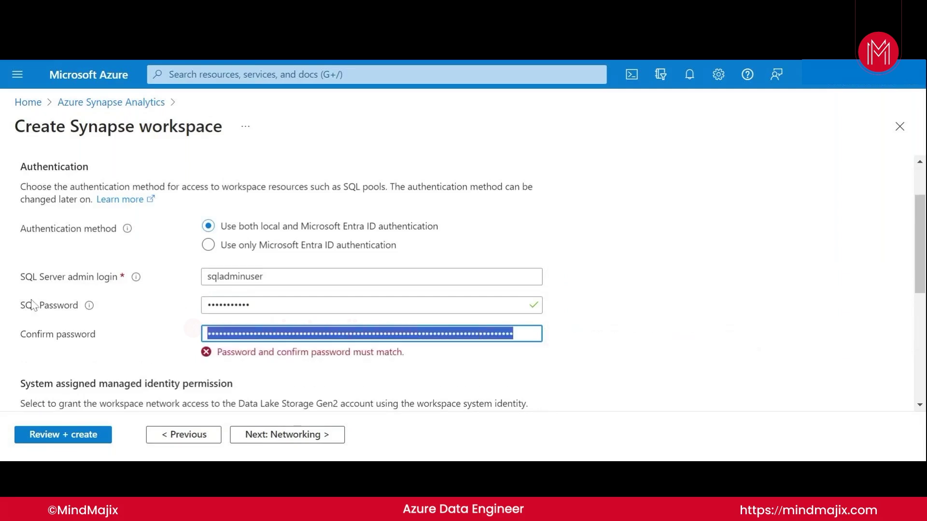
type("•••••••")
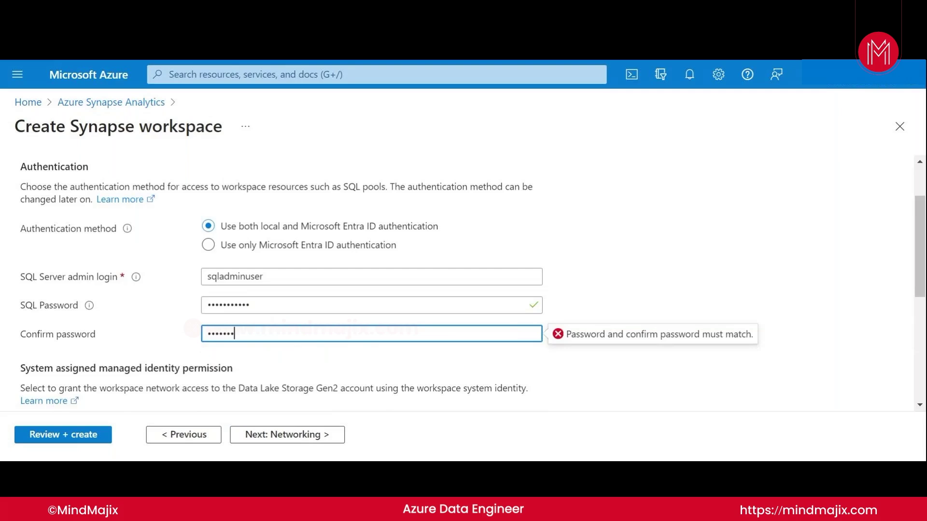
type("••••")
left_click(579, 403)
Try to allow network access to the Data Lake Storage Gen2 account and read the option's explanation
scroll(580, 396, "down", 3)
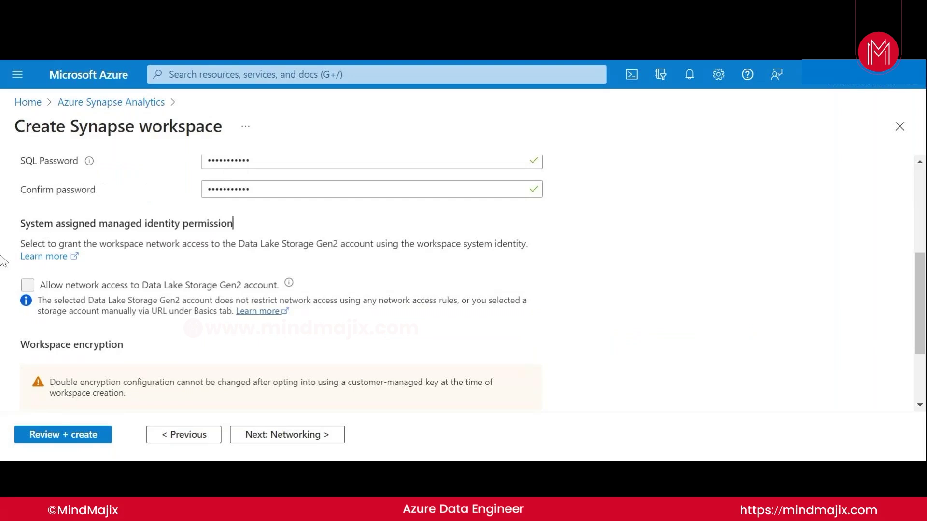
left_click(29, 288)
double_click(31, 286)
left_click(34, 288)
scroll(34, 290, "down", 2)
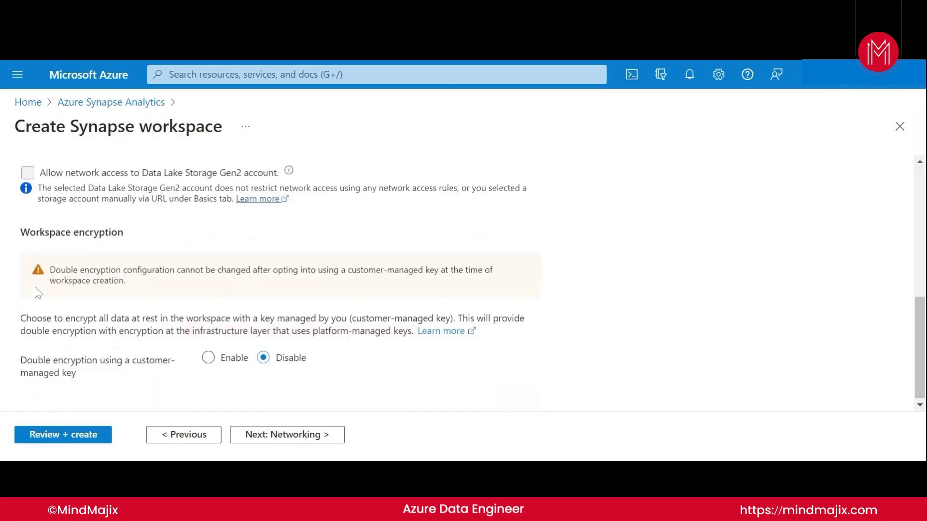
scroll(38, 293, "up", 3)
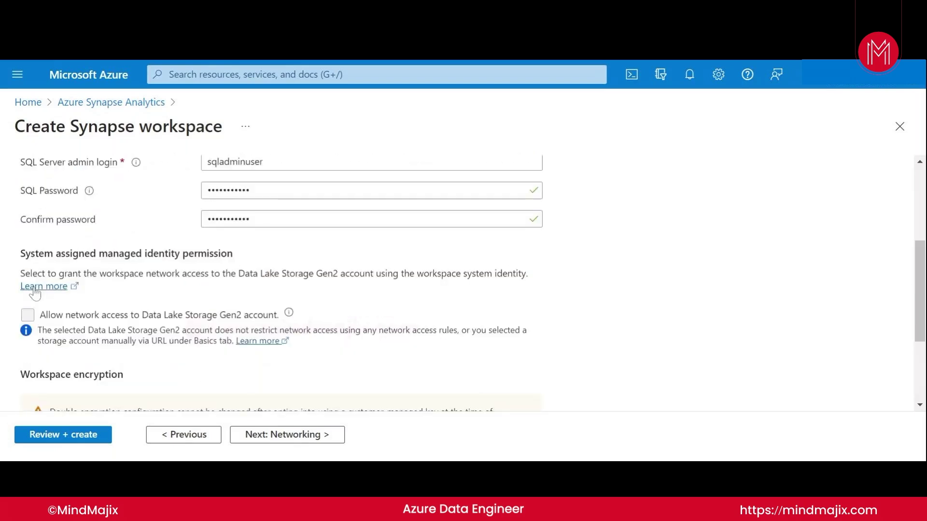
double_click(27, 325)
left_click(28, 318)
mouse_move(290, 315)
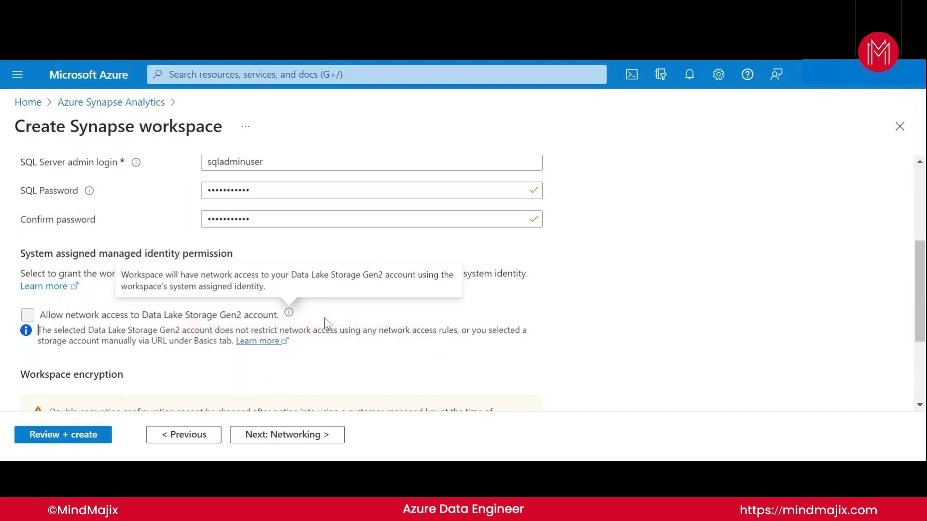
Enable double encryption using a customer-managed key and proceed to the networking settings
scroll(464, 280, "down", 3)
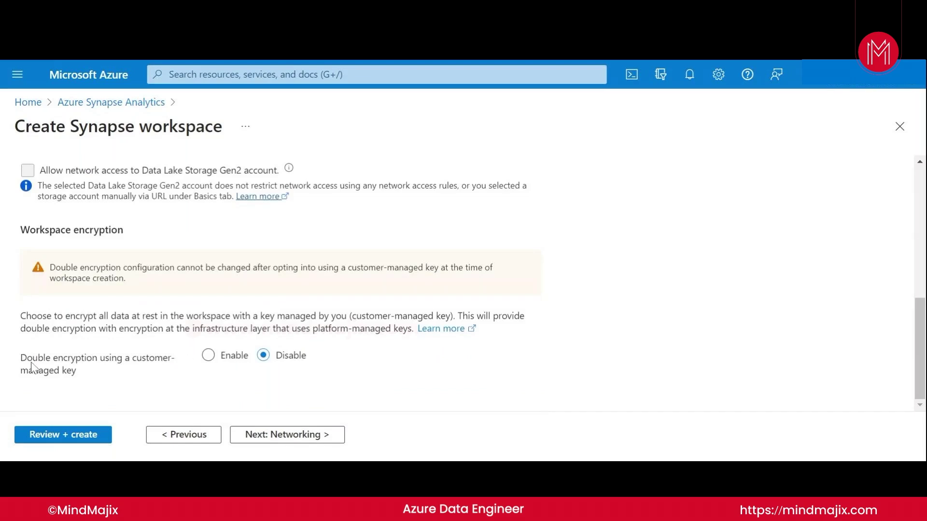
left_click(209, 355)
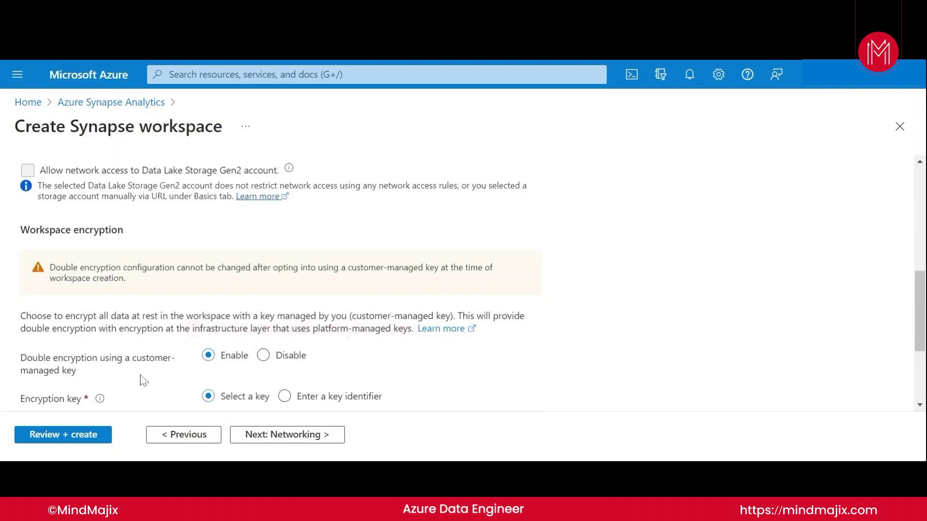
scroll(144, 381, "down", 3)
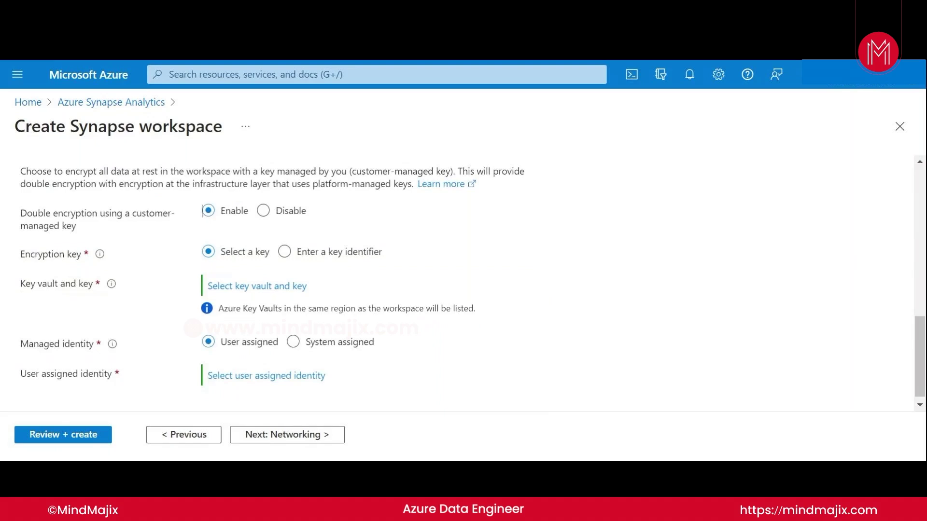
scroll(145, 382, "down", 1)
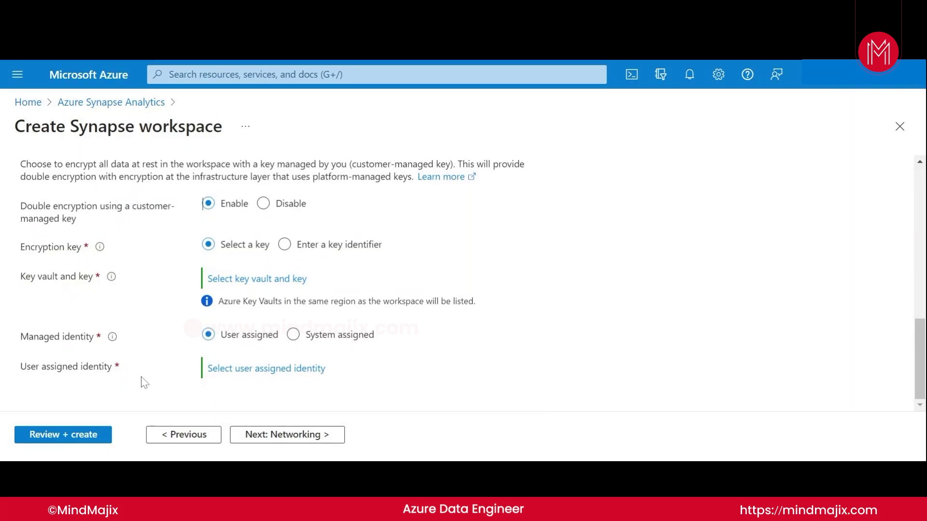
left_click(292, 437)
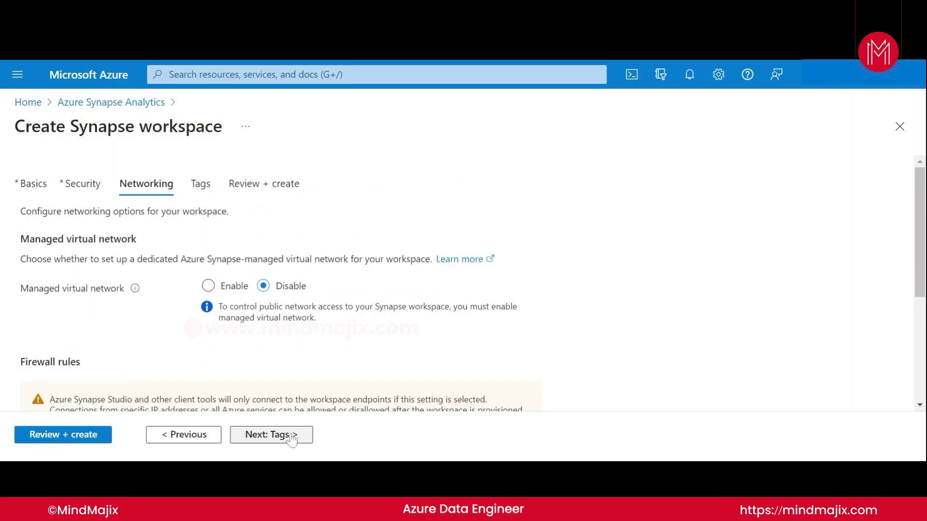
Review the managed virtual network, firewall and encrypted connection options, and continue to the tags settings
scroll(129, 357, "down", 3)
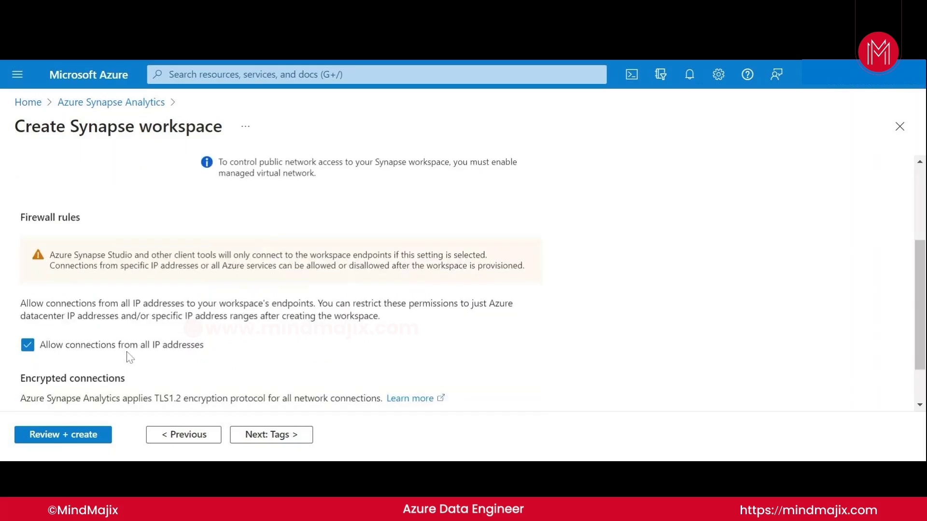
scroll(130, 357, "up", 2)
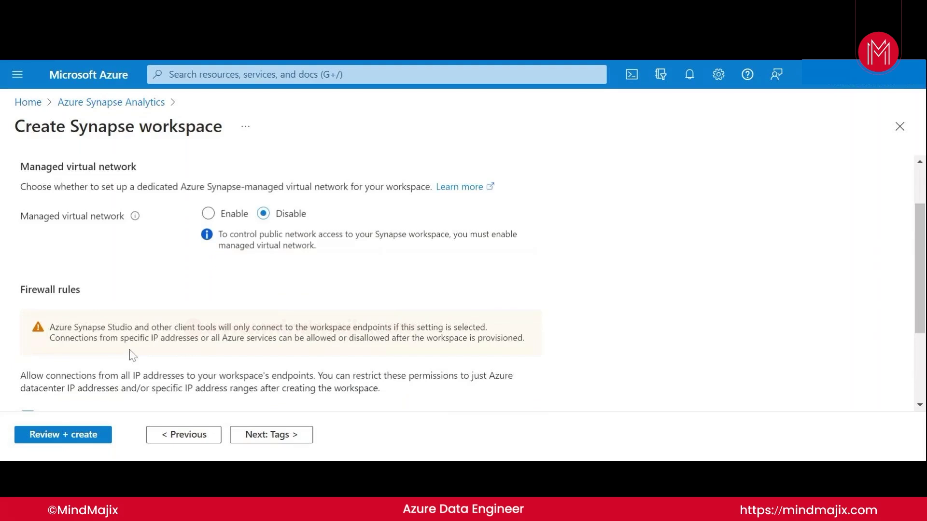
scroll(129, 357, "down", 2)
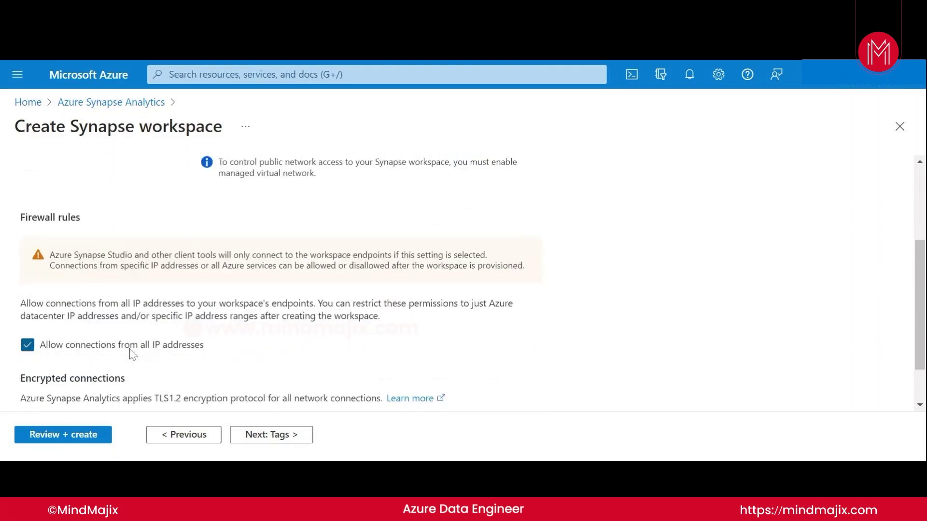
scroll(131, 354, "down", 1)
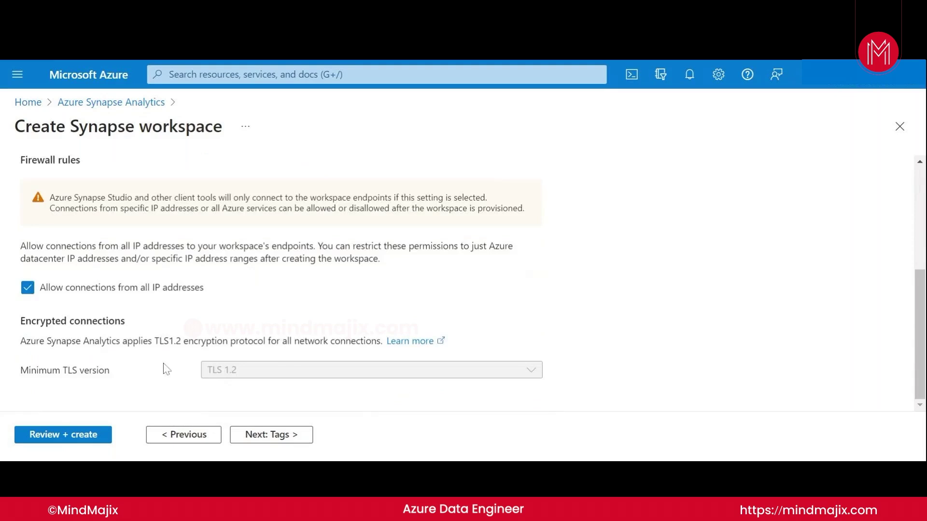
scroll(166, 370, "up", 3)
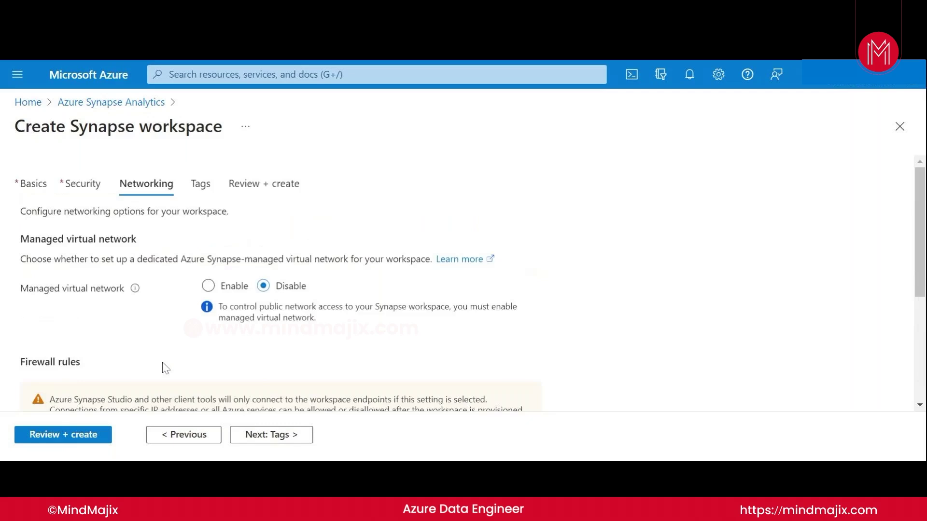
scroll(165, 368, "down", 1)
scroll(165, 368, "down", 2)
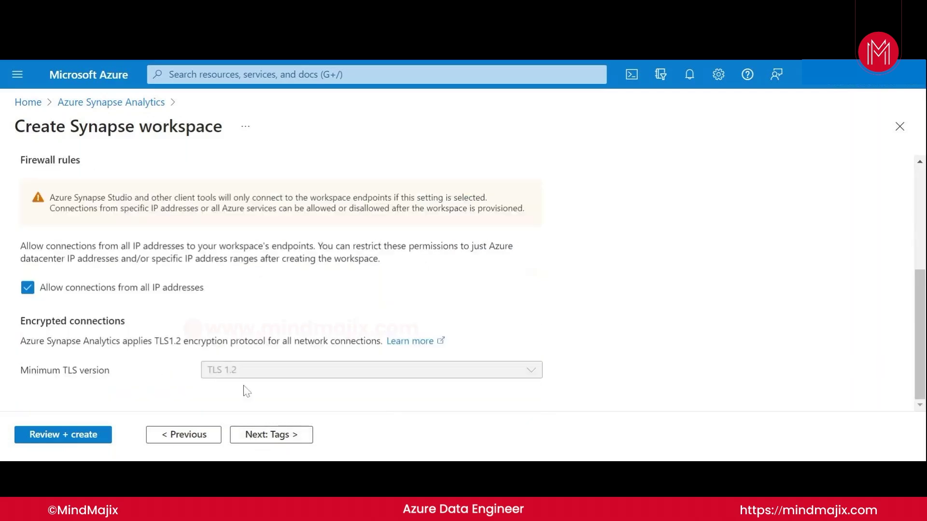
left_click(256, 434)
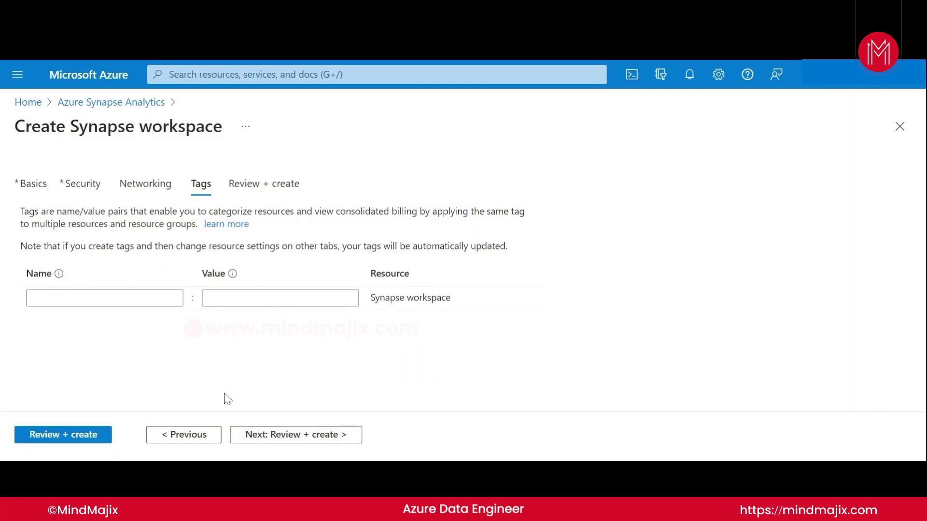
Skip the tags and check the workspace's validation and configuration summary on the review page
left_click(278, 438)
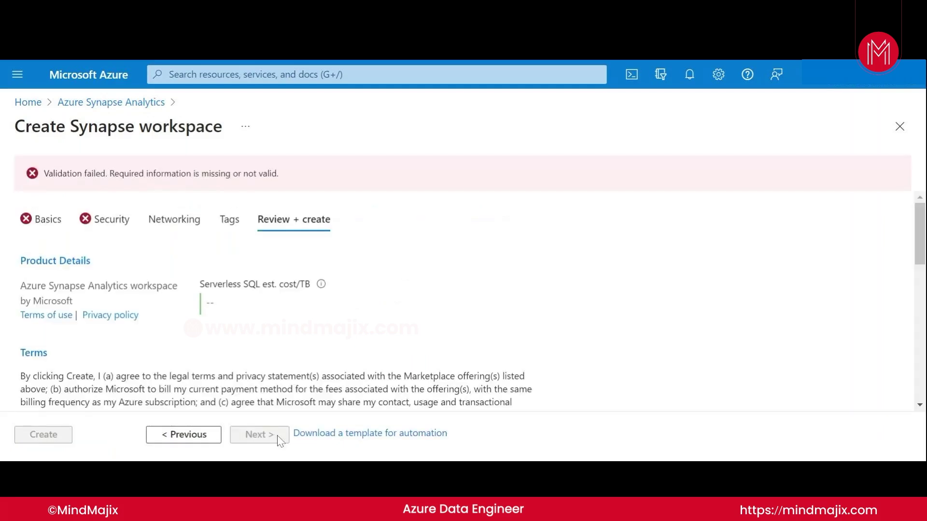
scroll(207, 369, "down", 5)
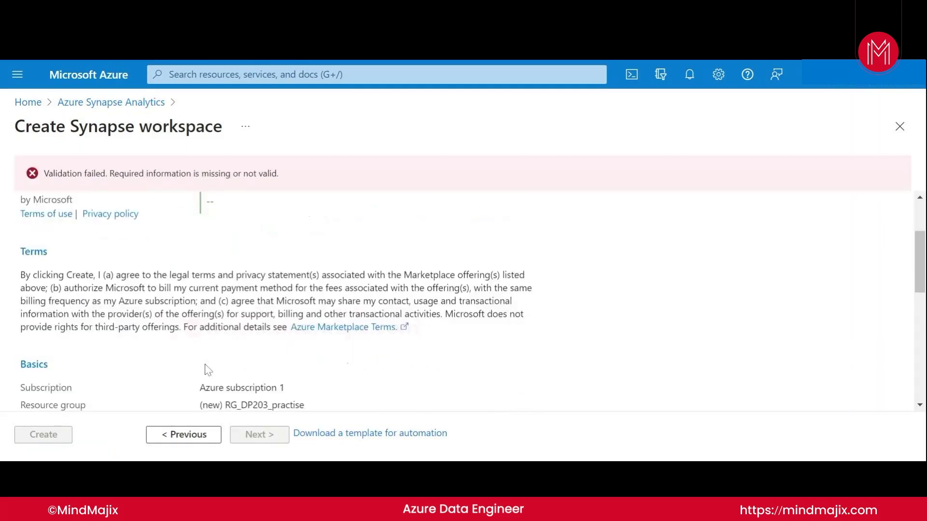
scroll(207, 369, "down", 4)
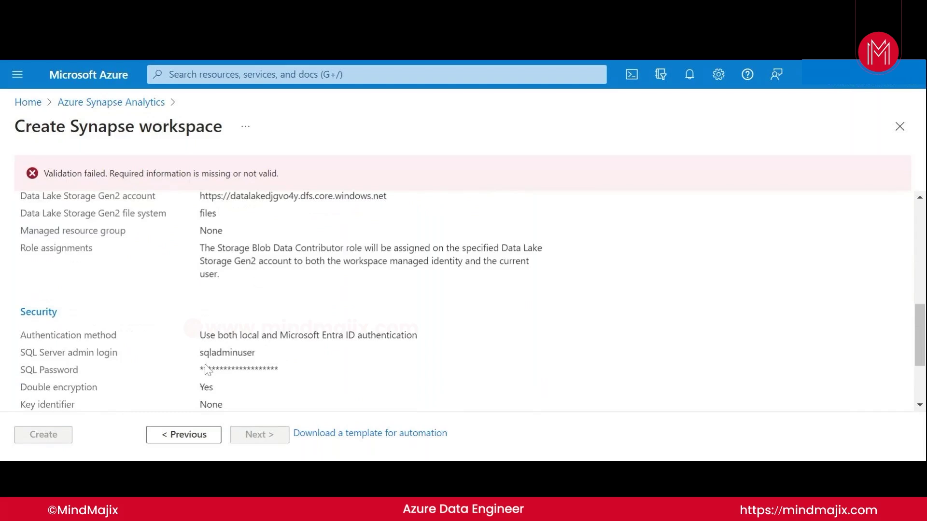
scroll(207, 369, "up", 10)
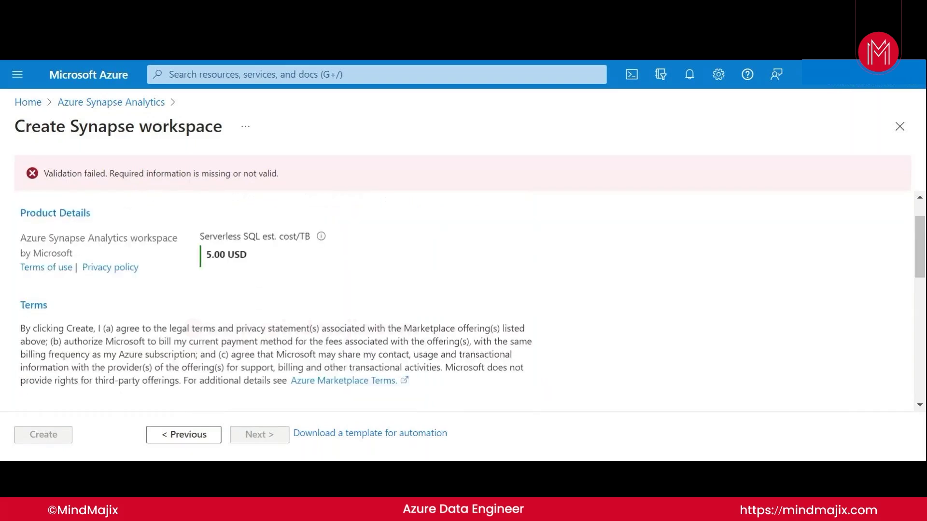
scroll(215, 355, "up", 1)
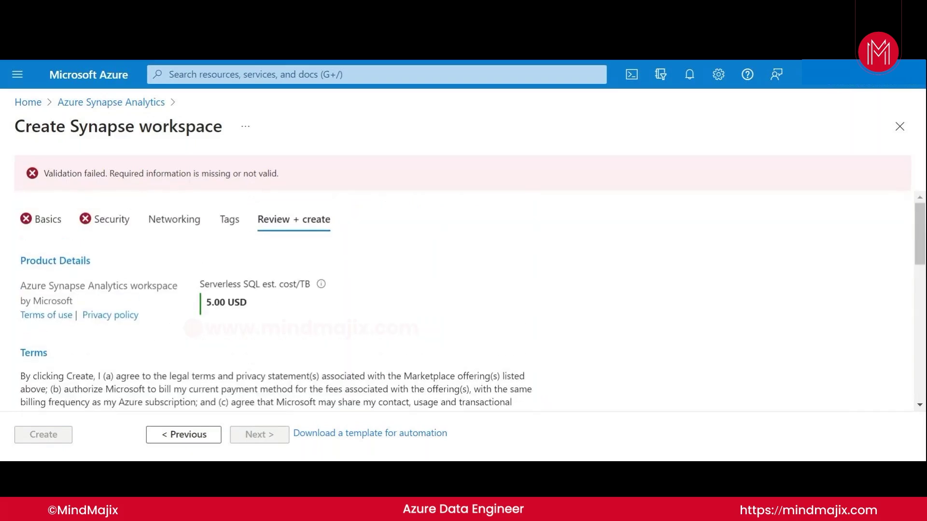
left_click(230, 173)
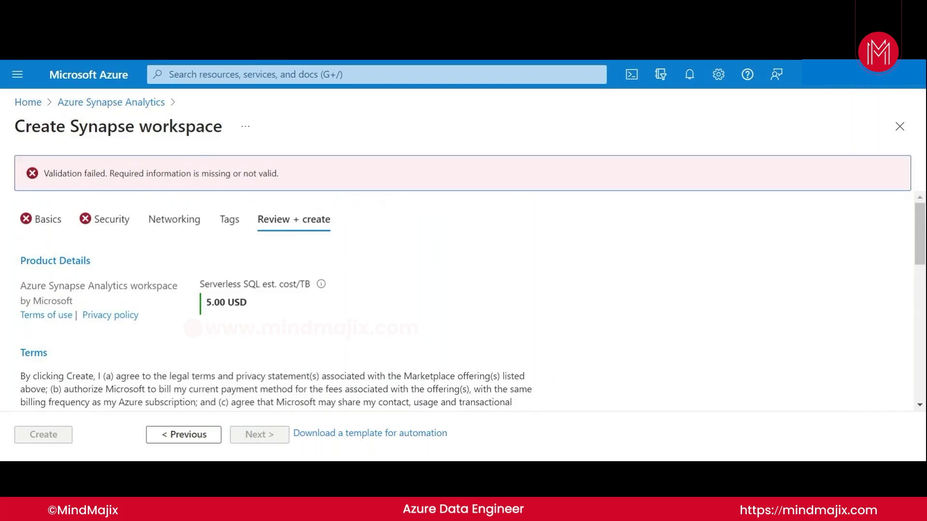
Return to the security settings and disable double encryption using a customer-managed key
left_click(109, 219)
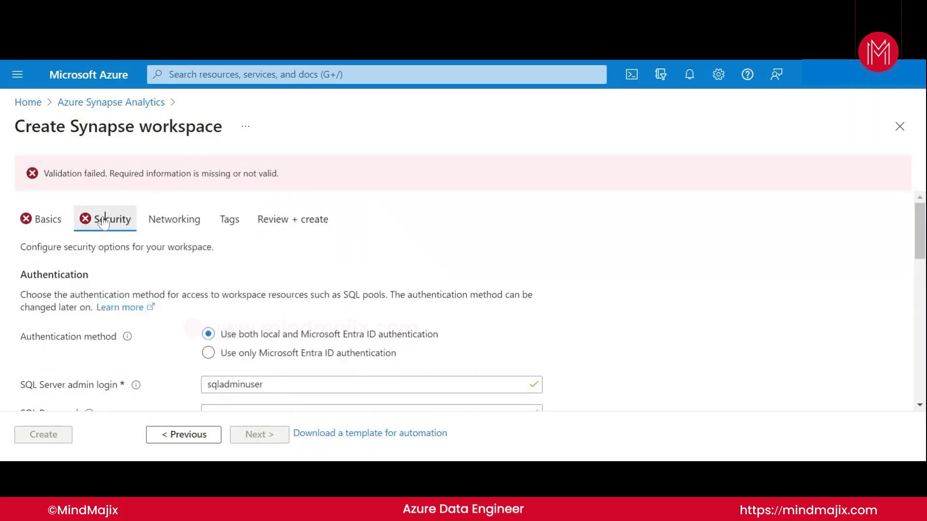
scroll(132, 341, "down", 5)
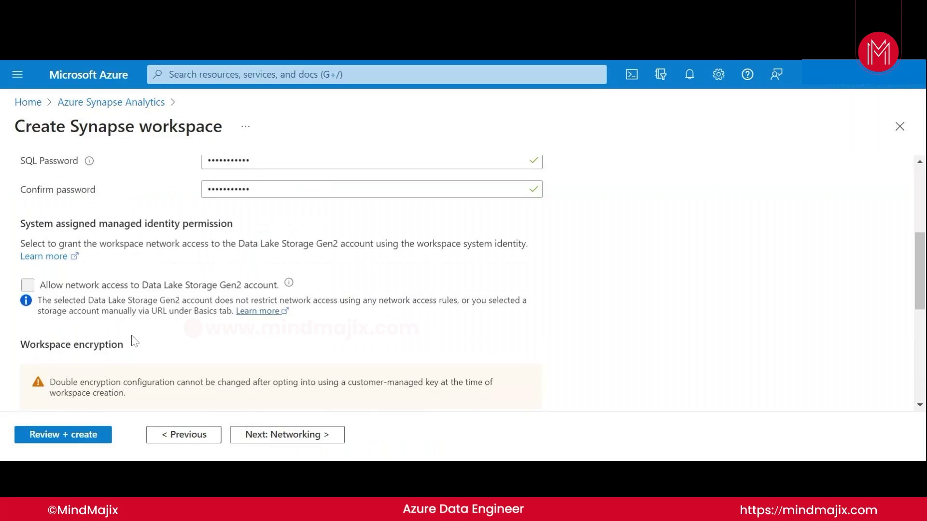
scroll(135, 341, "down", 3)
left_click(264, 326)
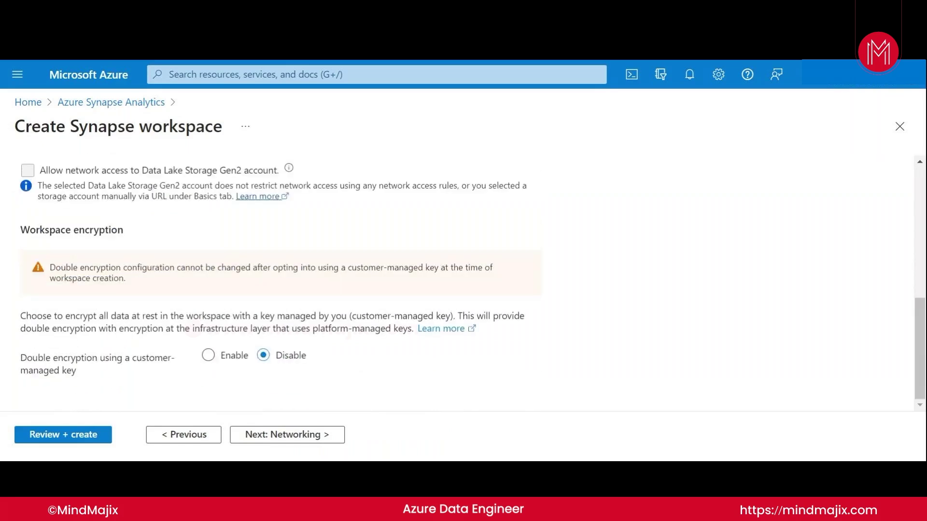
scroll(160, 331, "up", 10)
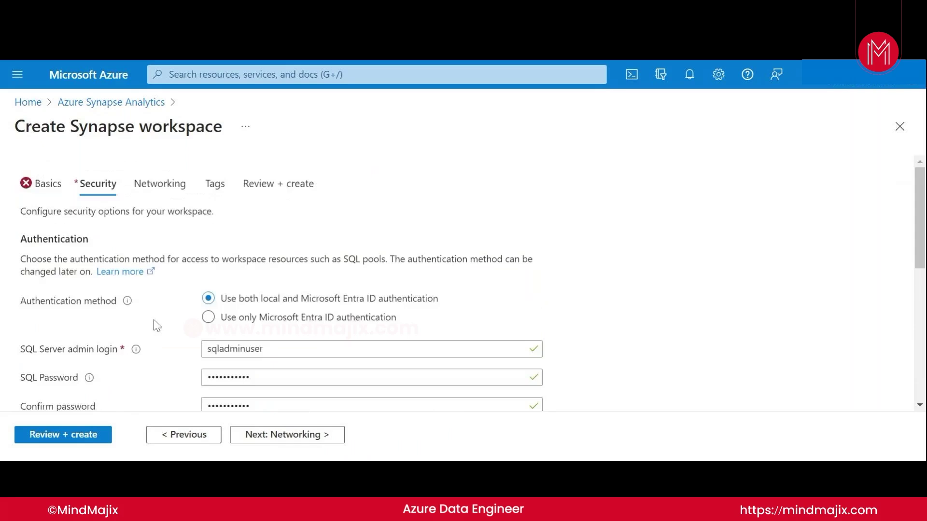
Go back to the basic settings and enter WS_DP203 as the workspace name
left_click(46, 185)
scroll(130, 318, "down", 3)
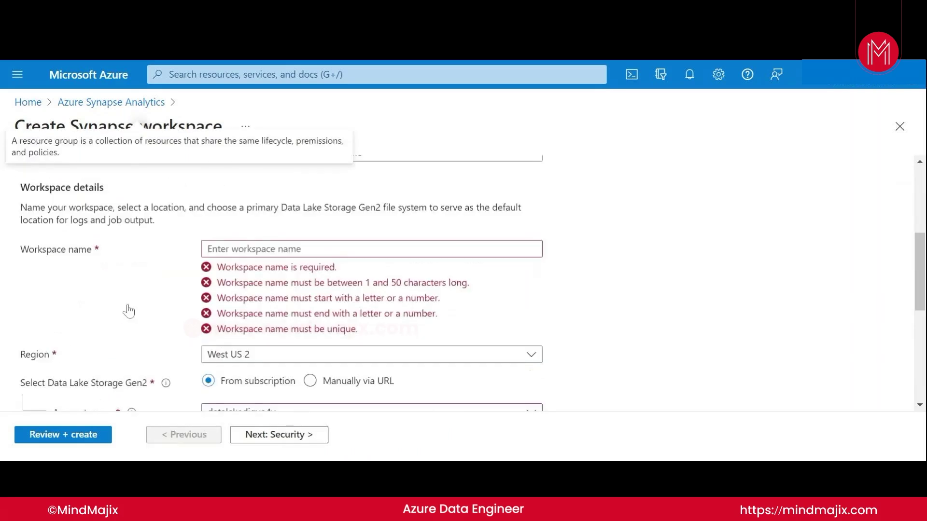
left_click(290, 249)
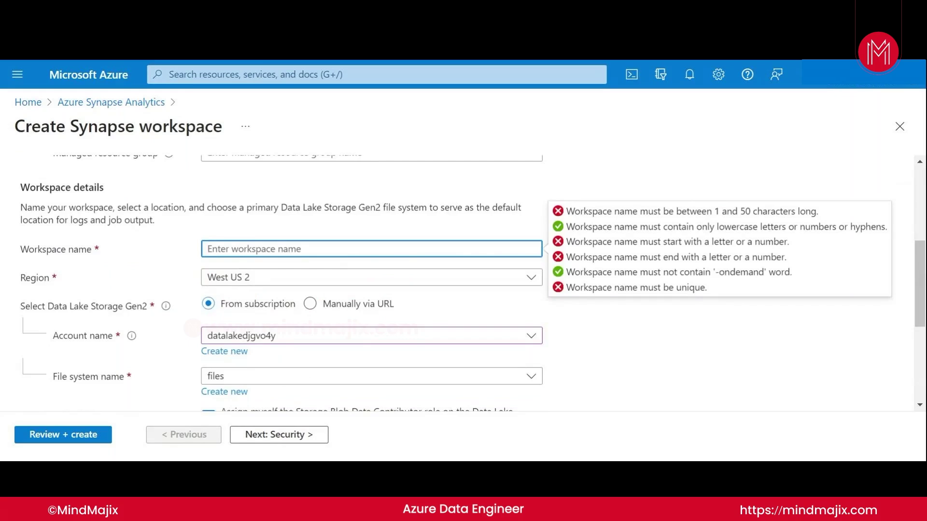
type("WS")
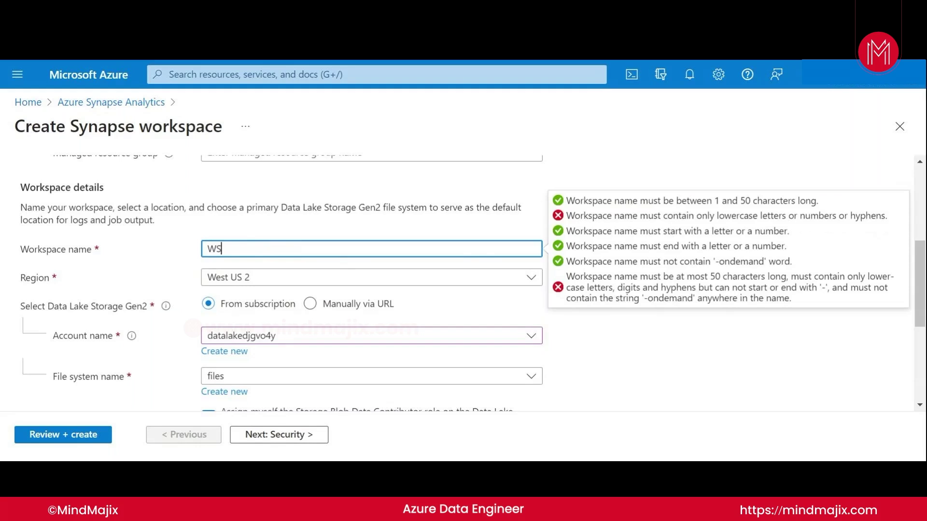
type("_DP203")
left_click(295, 309)
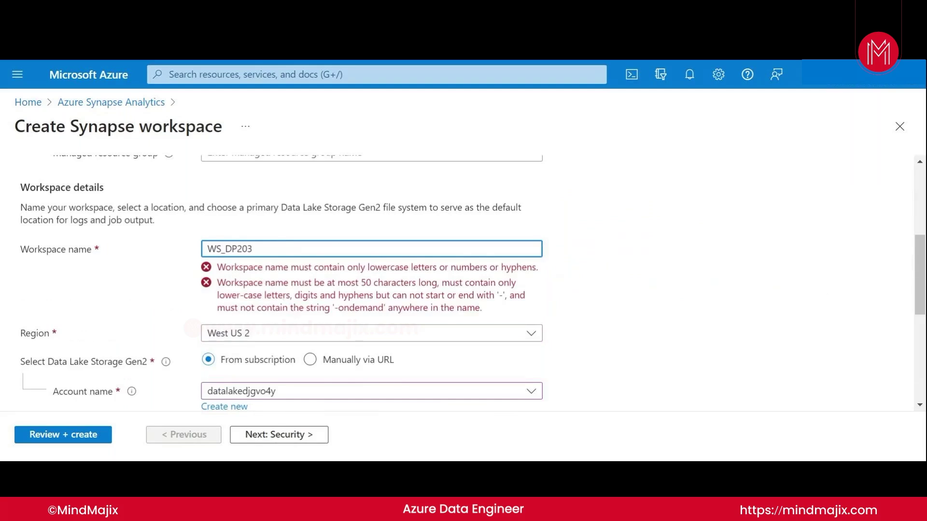
Extend the workspace name to WS_DP203_practise
key("Left")
key("Left")
key("Left")
key("BackSpace")
type("s")
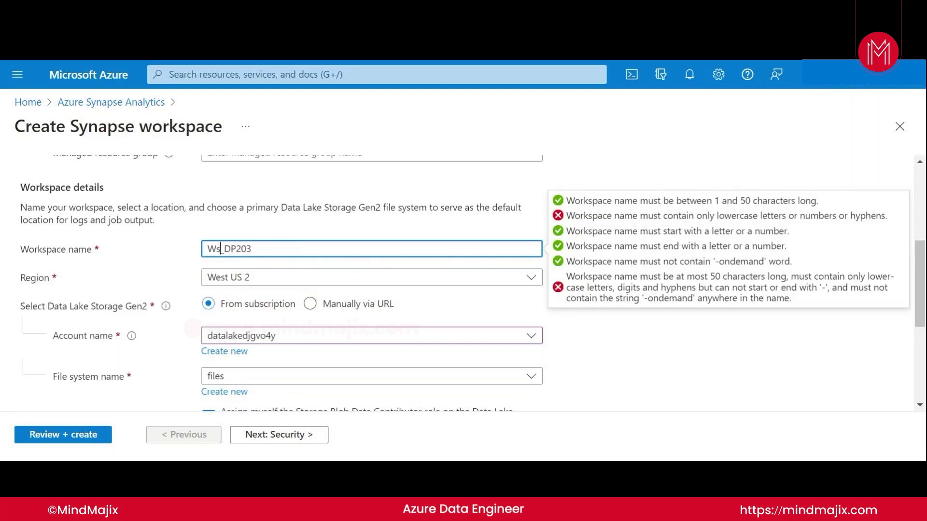
type("_pr")
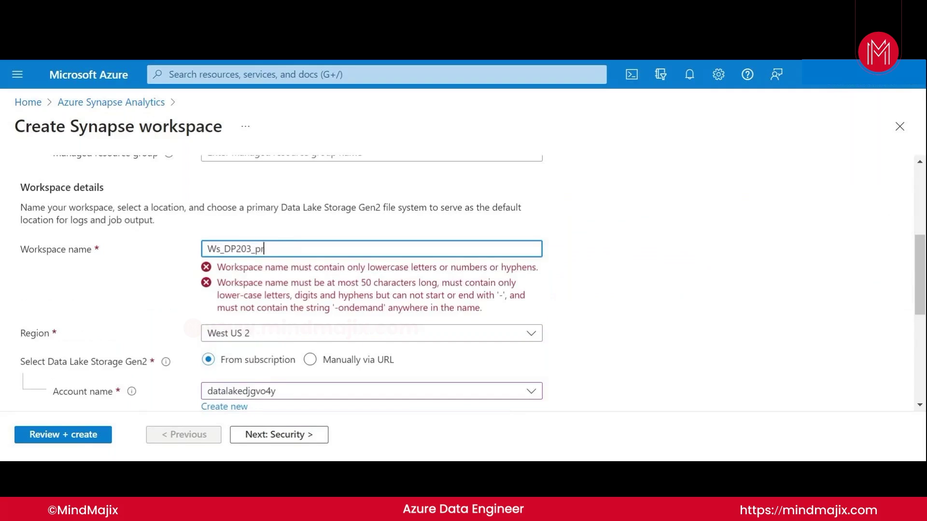
type("actise")
key("BackSpace")
type("S")
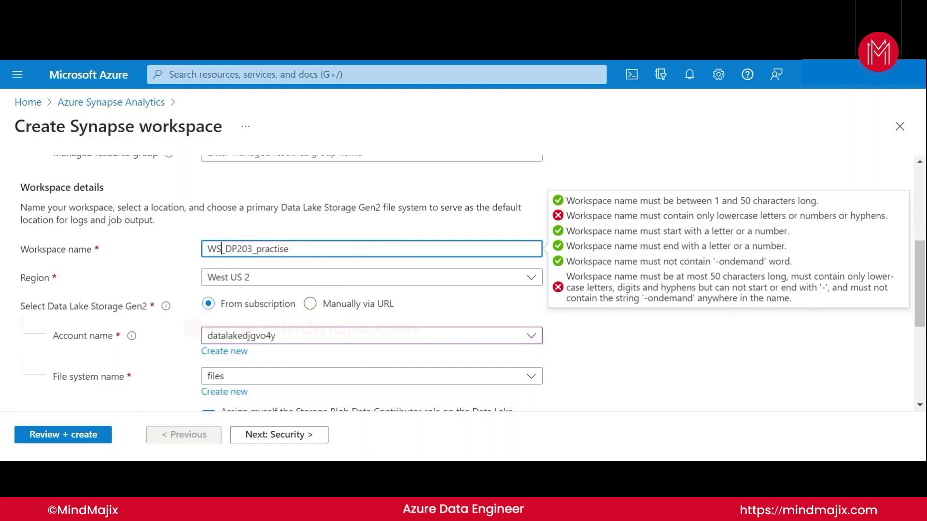
Change the workspace name to all lowercase, ws_dp203_practise
key("shift+Home")
type("ws")
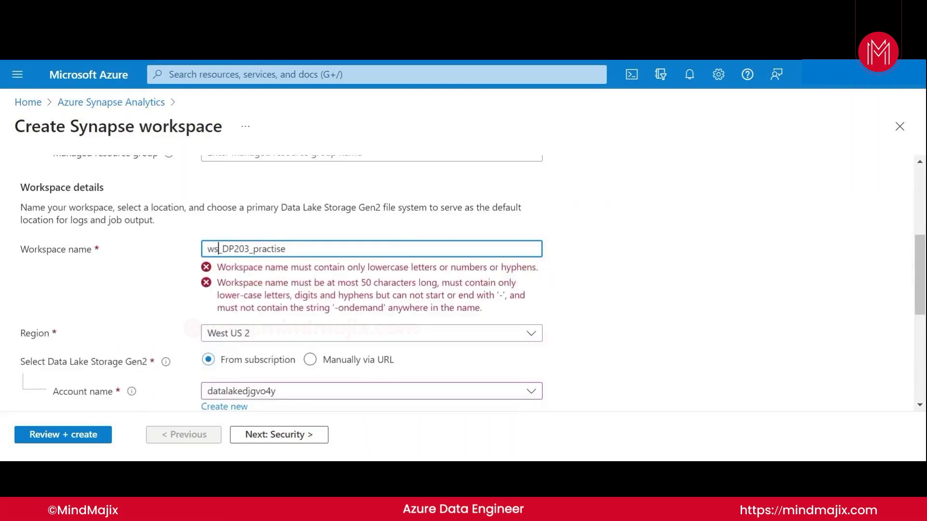
key("Right")
key("Right")
key("Delete")
key("BackSpace")
type("dp")
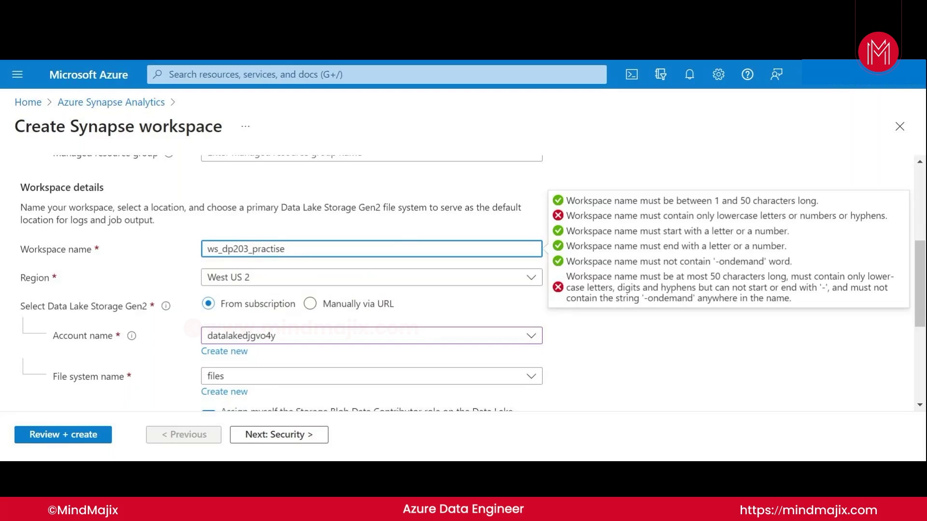
Remove the number from the workspace name and replace its underscores with hyphens to make it ws-dp-practise
left_click(248, 248)
key("BackSpace")
key("BackSpace")
key("BackSpace")
key("BackSpace")
type("-")
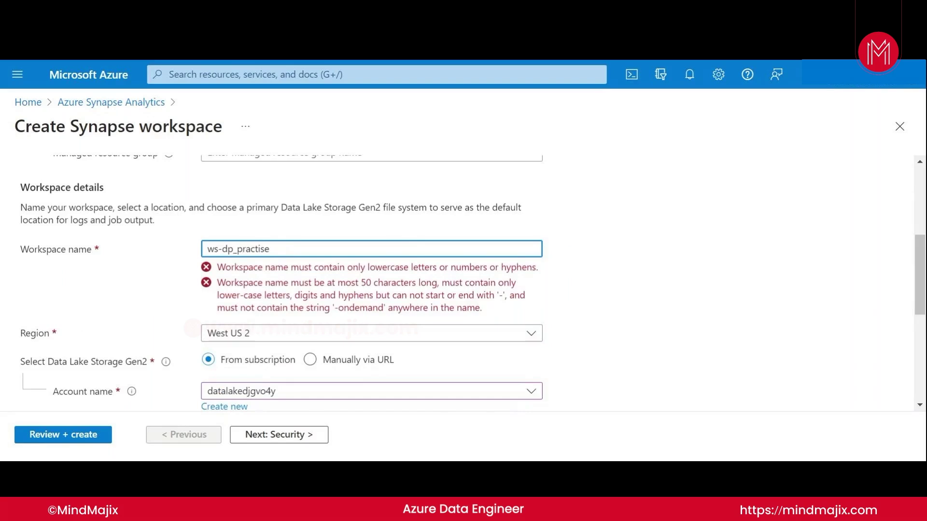
key("BackSpace")
type("-")
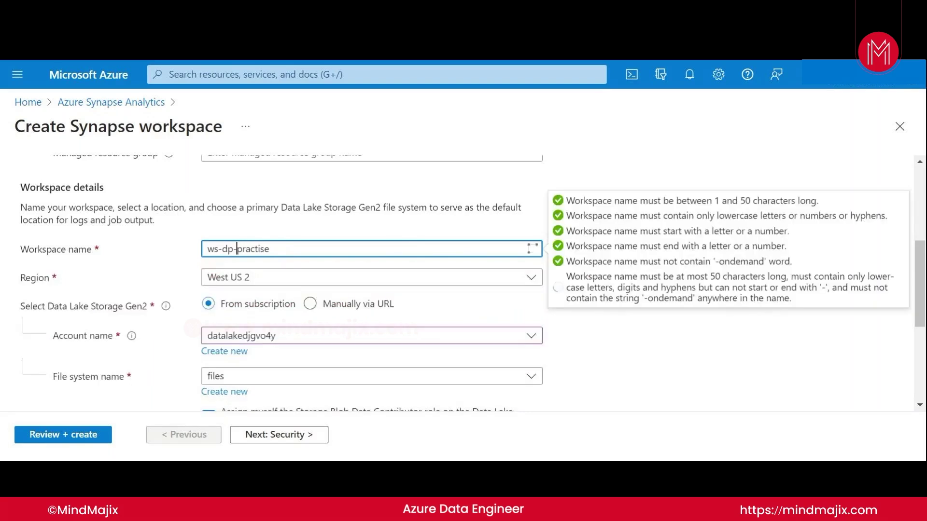
left_click(351, 237)
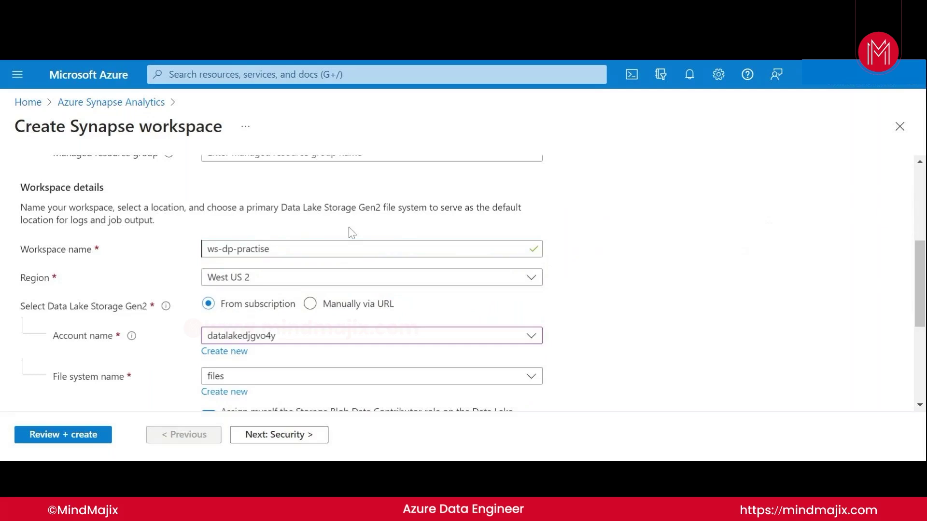
Move on from the basic and security settings to the review page to validate the workspace configuration again
scroll(761, 312, "down", 2)
scroll(761, 311, "down", 2)
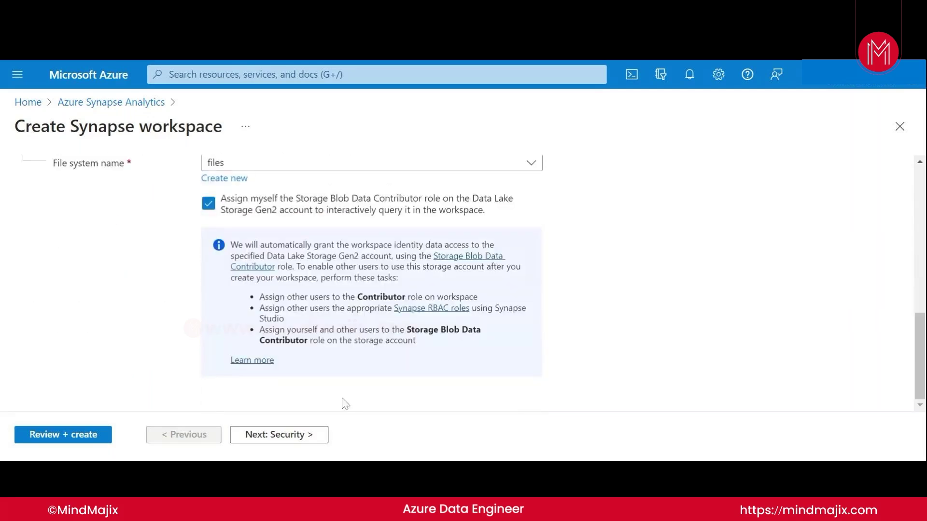
left_click(306, 437)
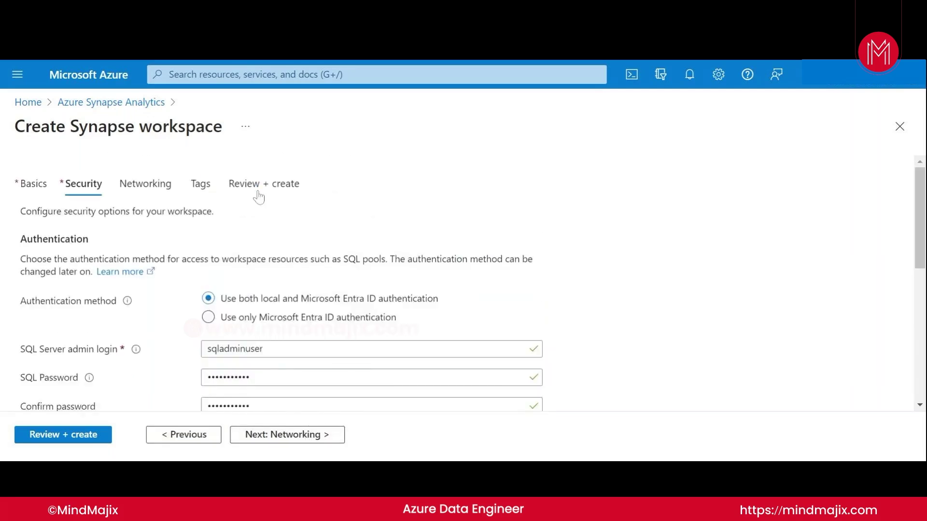
left_click(254, 183)
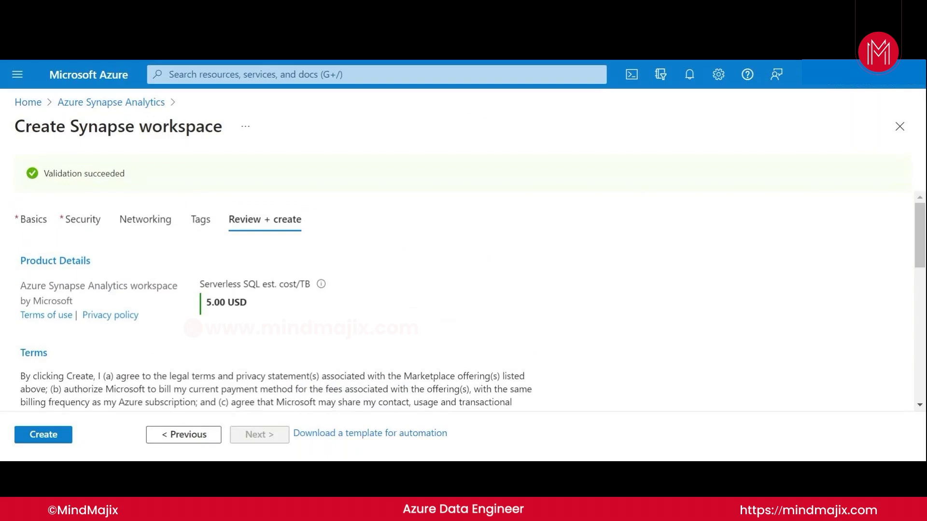
Check the serverless SQL cost explanation and the configuration summary, and create the Synapse workspace
scroll(304, 282, "down", 3)
scroll(305, 283, "up", 3)
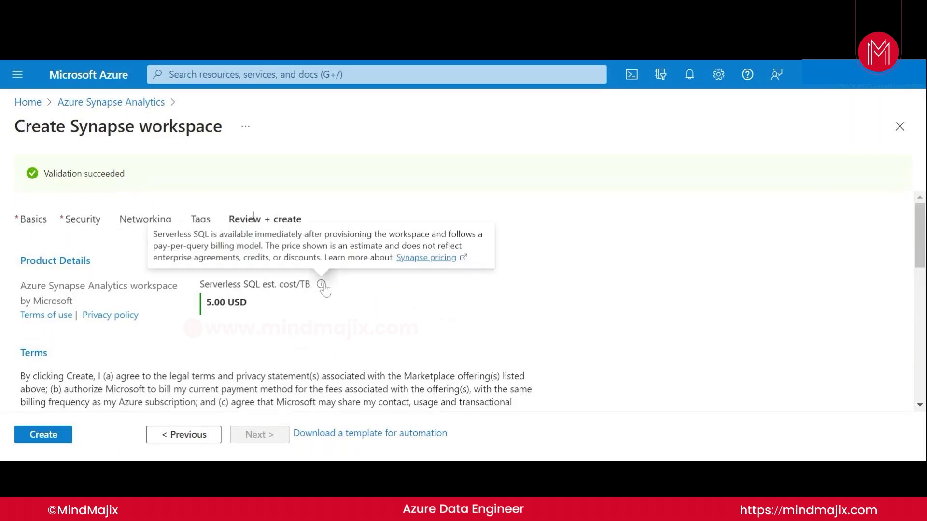
scroll(125, 384, "down", 10)
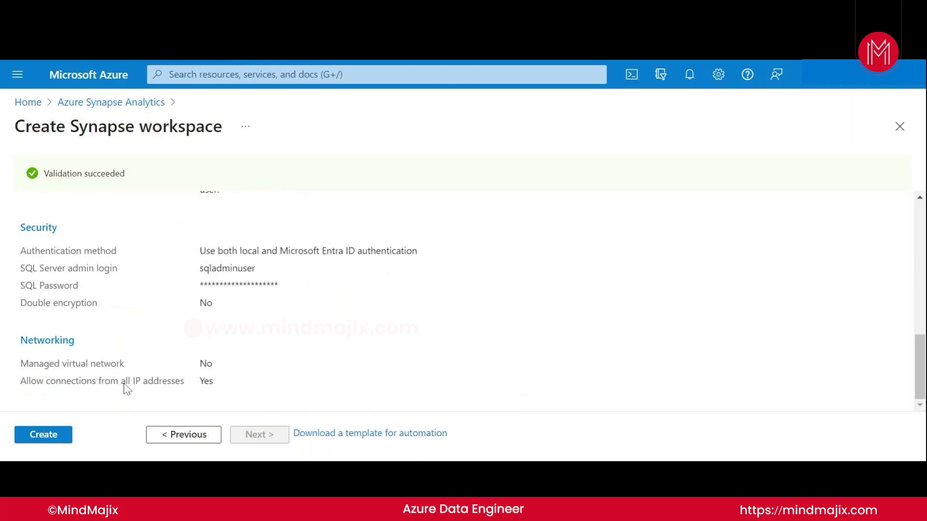
left_click(32, 437)
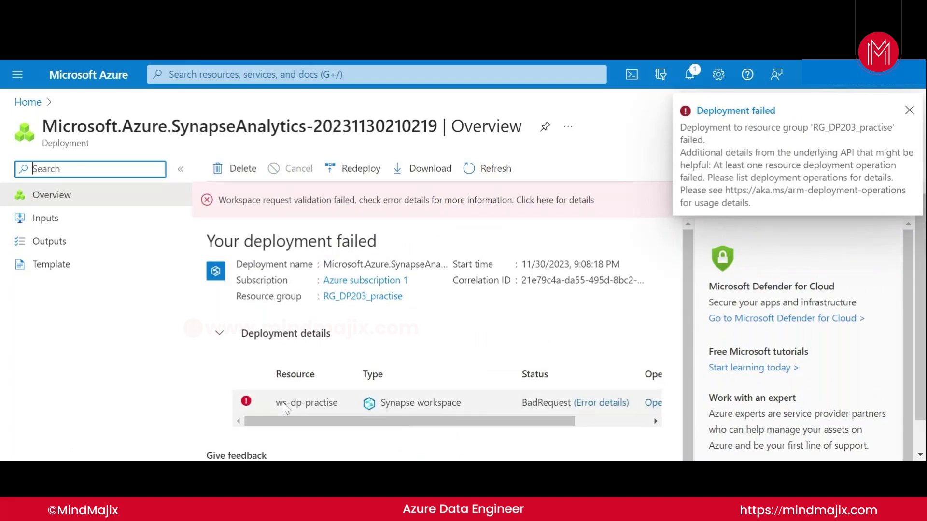
Examine the failed deployment's validation error in both its summary and raw form, and close the error details
left_click_drag(324, 422, 292, 431)
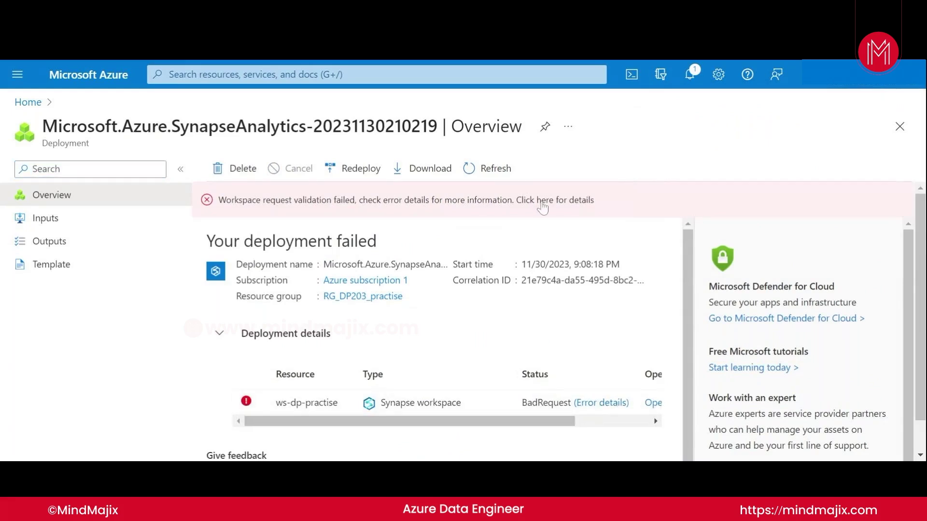
left_click(542, 207)
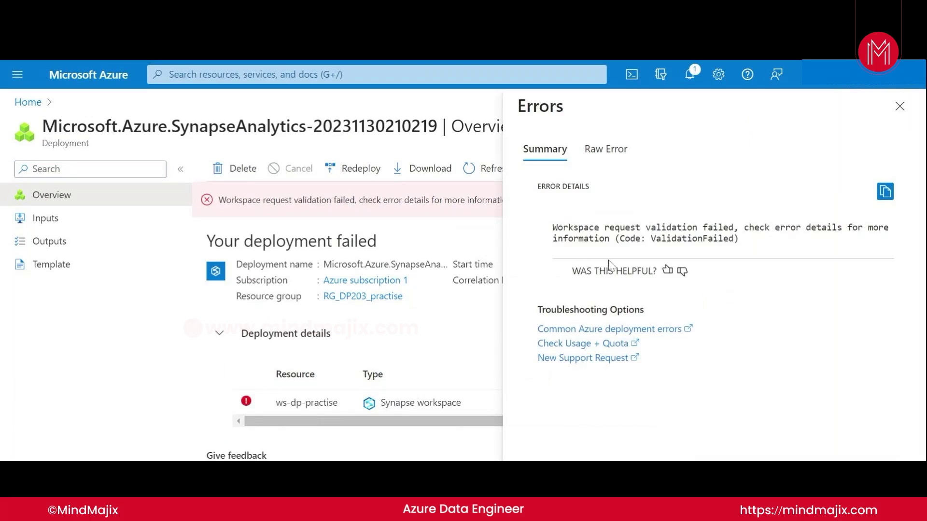
left_click(617, 149)
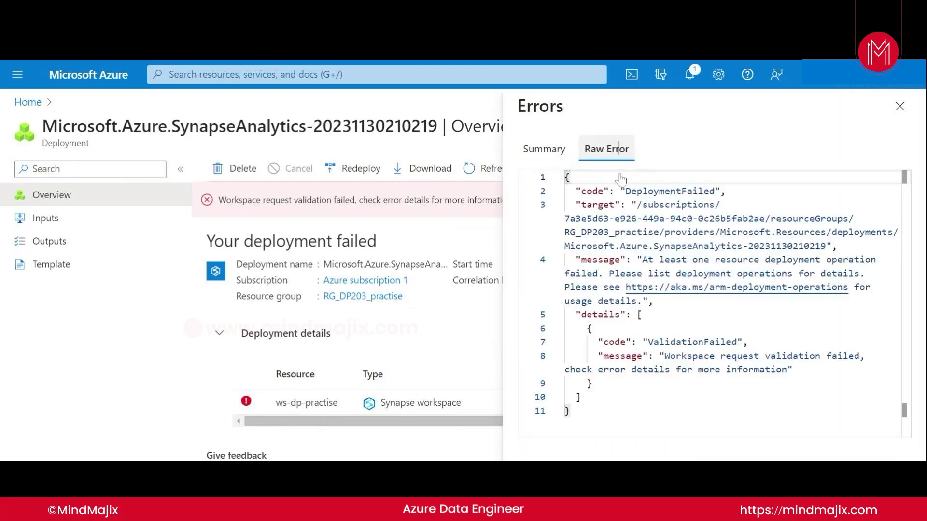
left_click(545, 150)
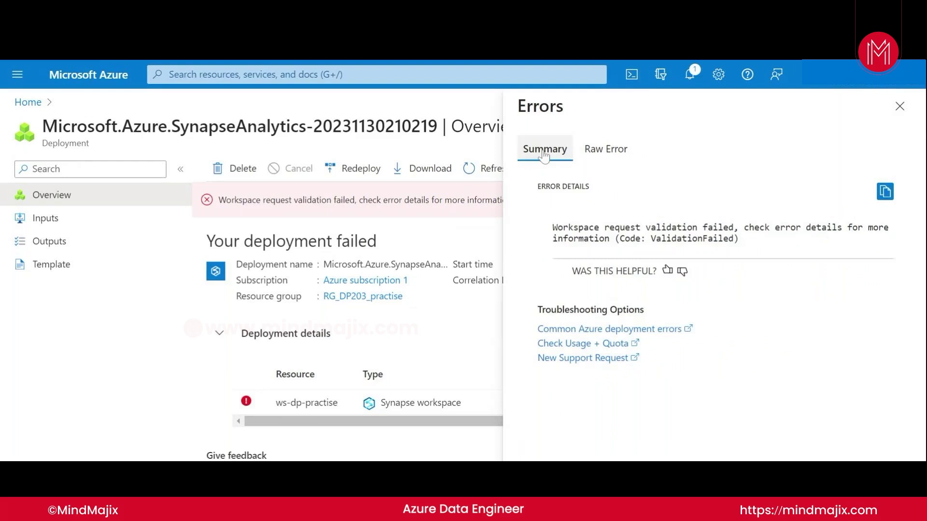
left_click(899, 106)
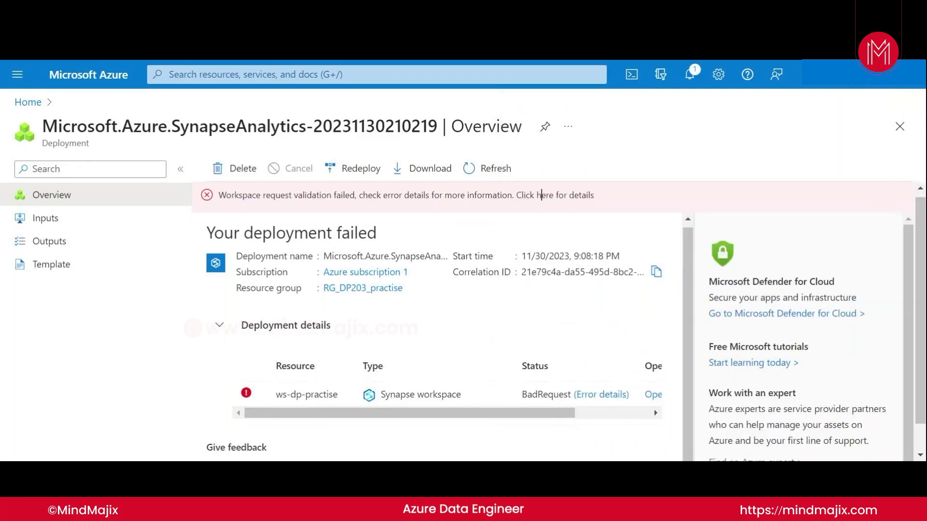
Examine the specific error details for the ws-dp-practise resource in the deployment details, and return to the overview
scroll(538, 198, "down", 1)
left_click_drag(528, 385, 603, 385)
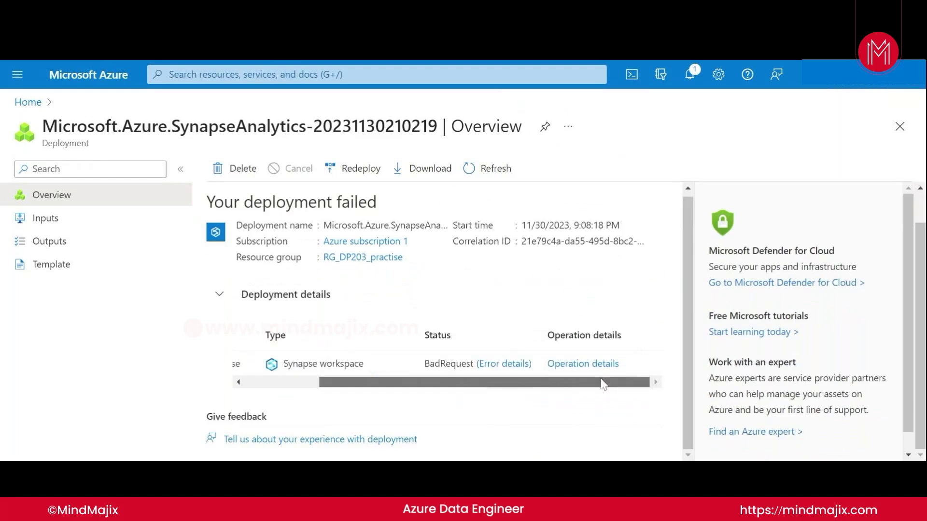
left_click(520, 366)
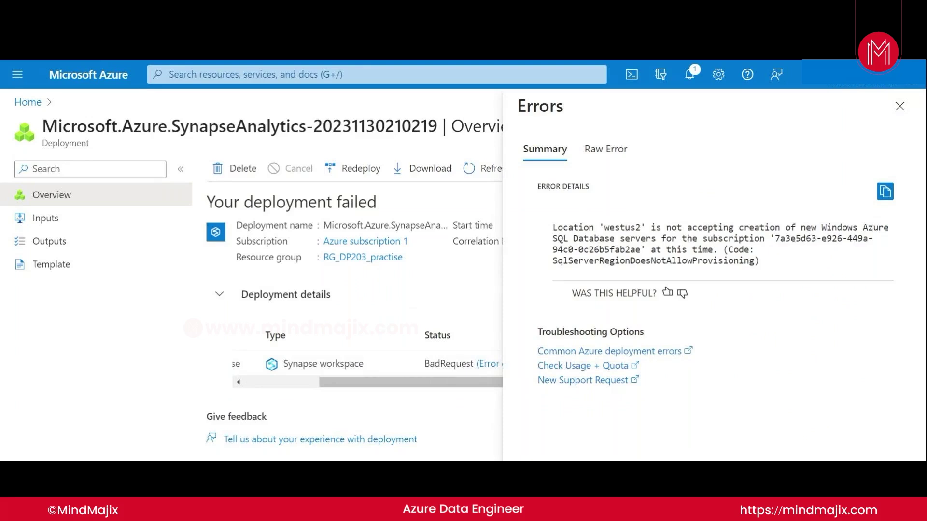
left_click(900, 106)
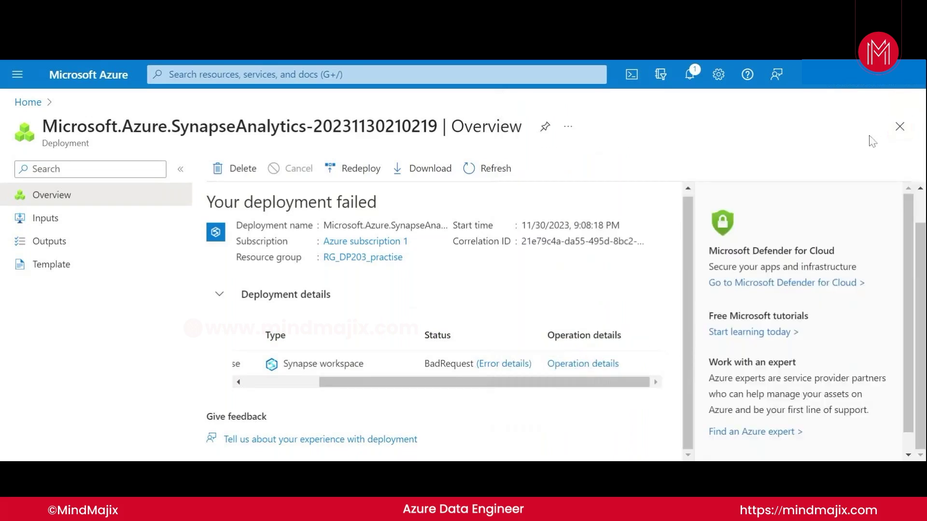
left_click_drag(460, 380, 328, 371)
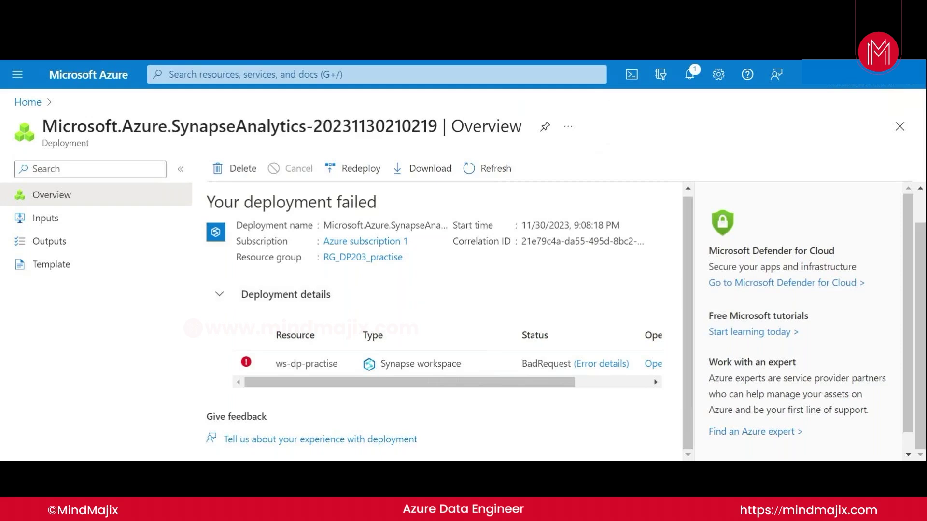
Open a Cloud Shell session, change to the dp-203/Allfiles/labs/01 directory, and enter the ./setup.ps1 command
left_click(626, 80)
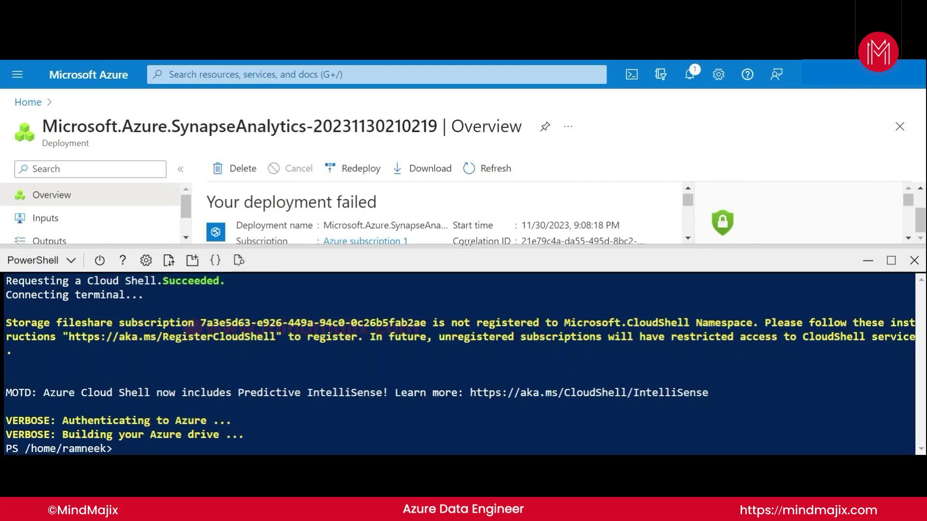
type("cd dp-203/Allfiles/labs/01")
key("Return")
type("./setup.ps1")
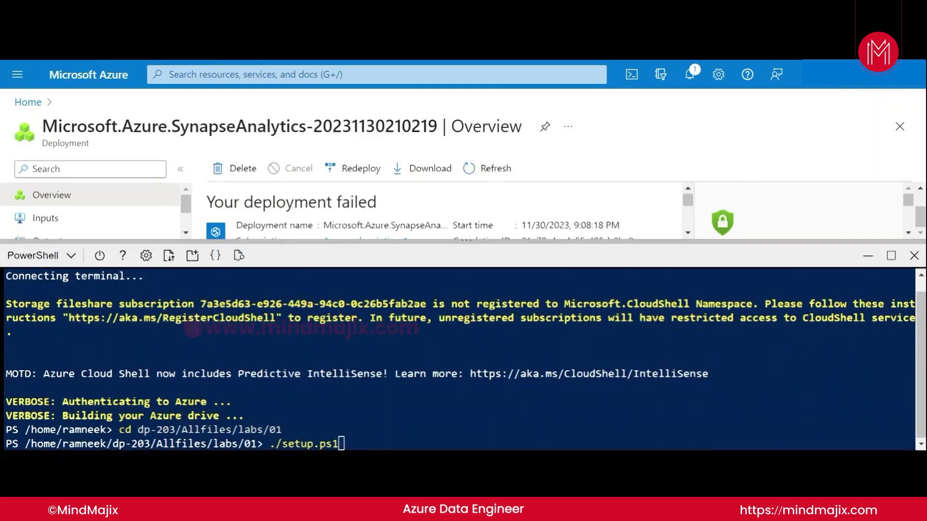
Look back at the failed deployment details beside the shell, enlarge the shell pane, and run the setup script
left_click_drag(255, 246, 255, 152)
left_click_drag(349, 153, 348, 435)
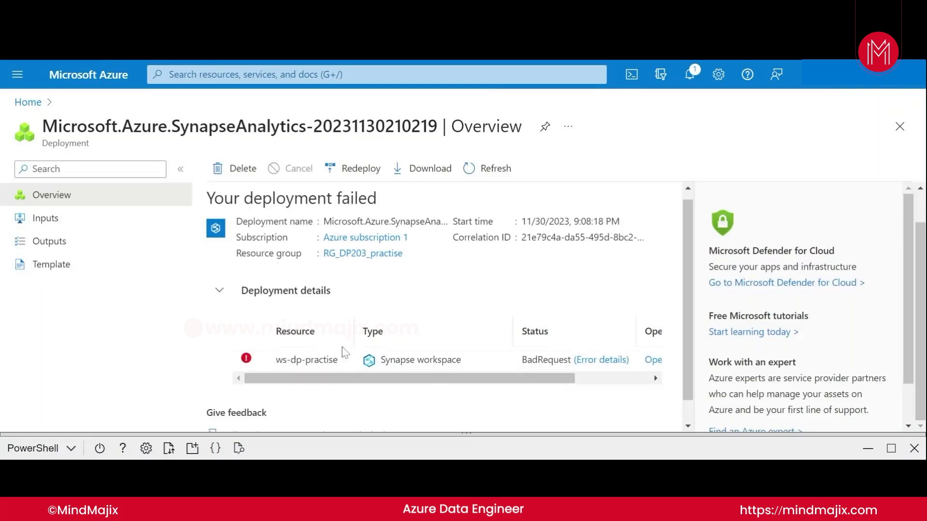
scroll(350, 367, "down", 1)
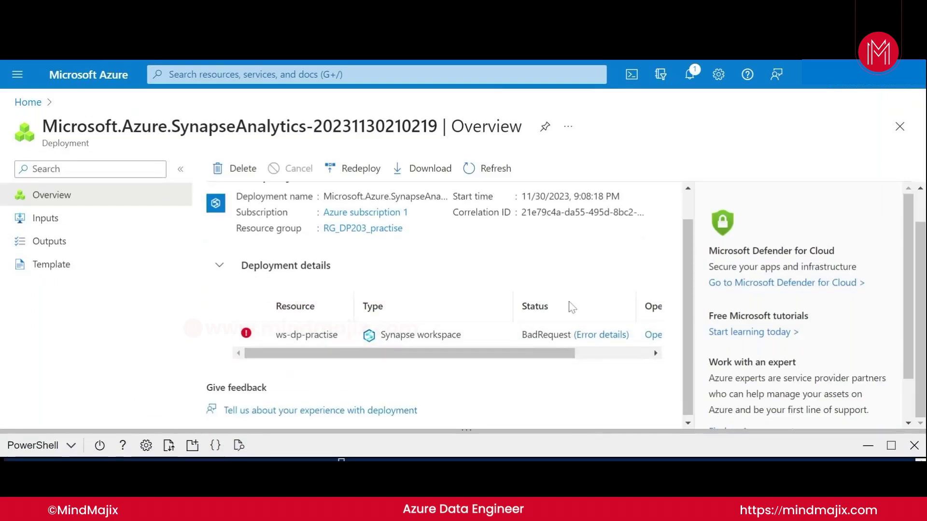
left_click(634, 82)
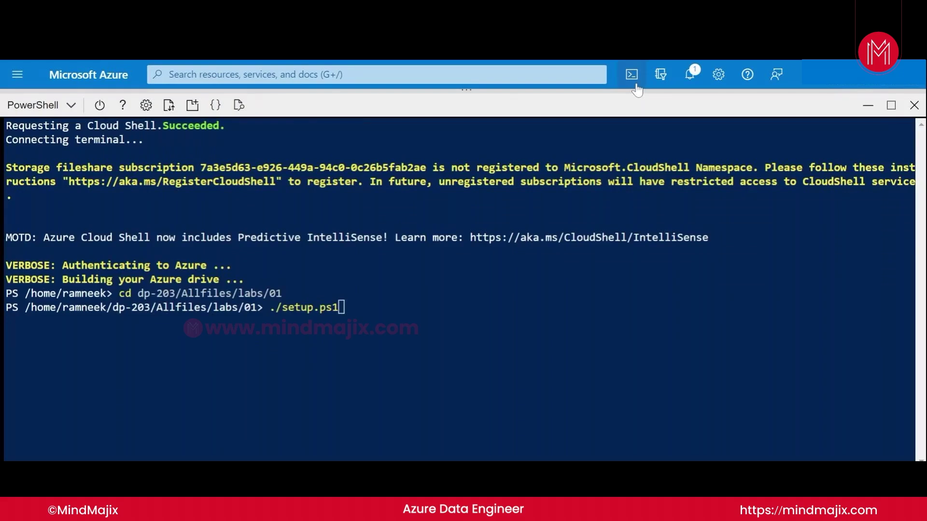
left_click_drag(633, 90, 407, 116)
key("Return")
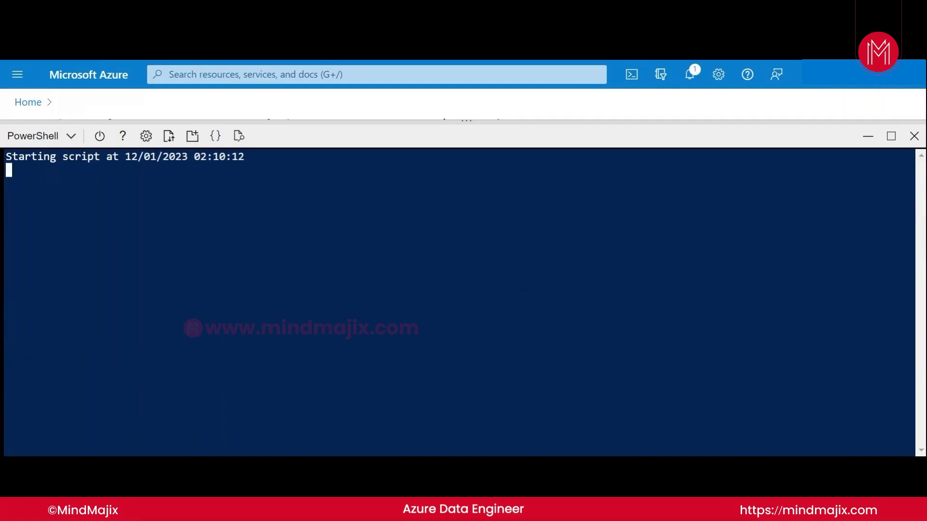
Terminate the running script by restarting Cloud Shell, and close the shell pane
left_click(100, 137)
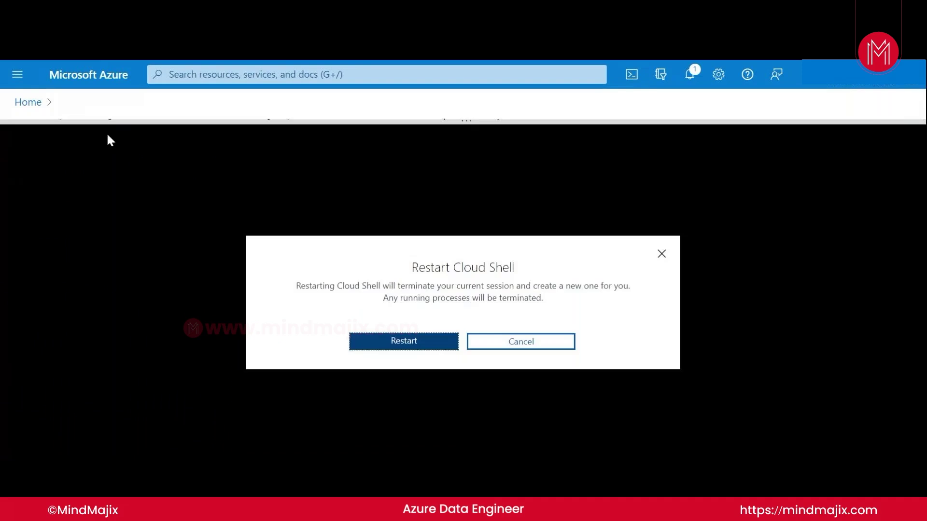
left_click(379, 346)
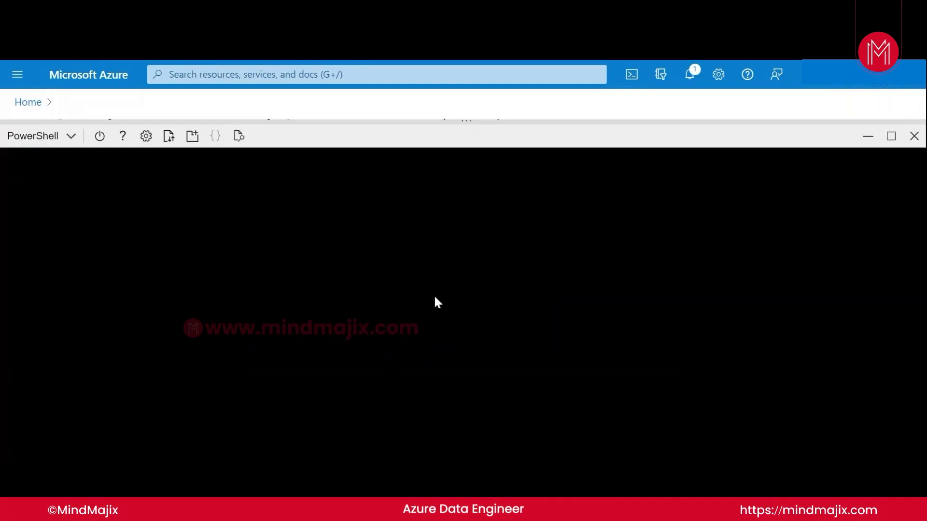
left_click(914, 140)
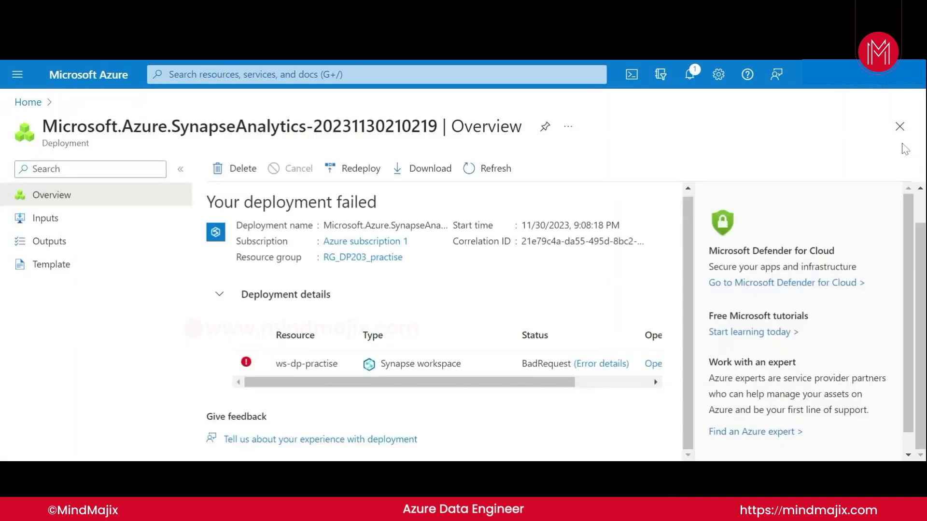
Refresh the status of the failed Synapse deployment and return to the portal's home page
left_click(251, 362)
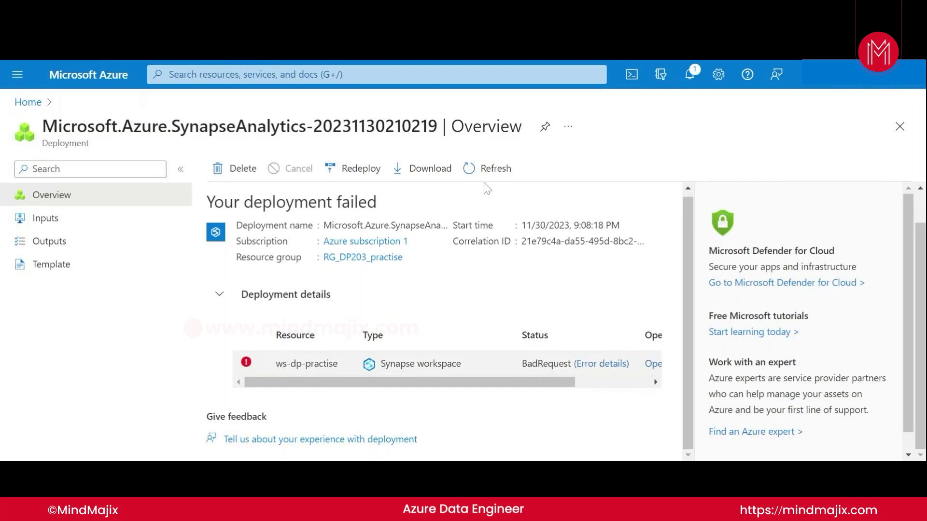
left_click(493, 169)
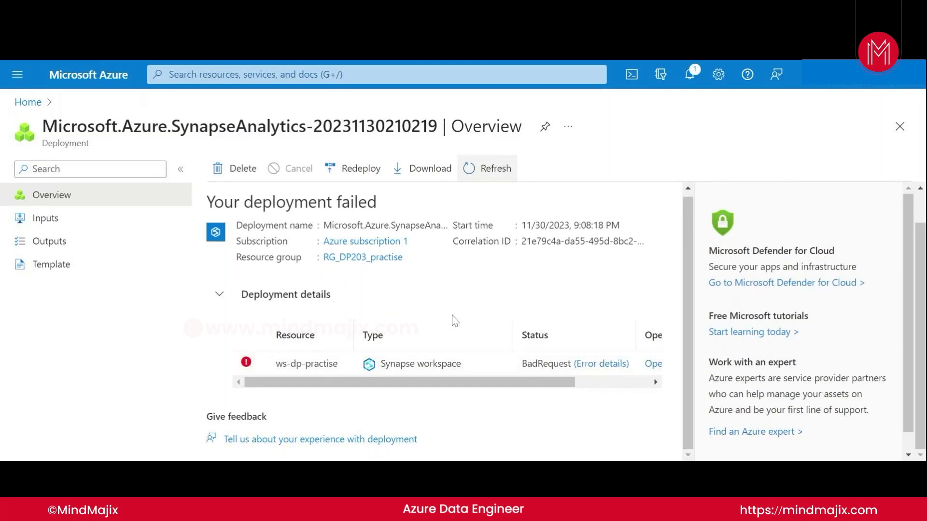
left_click(28, 103)
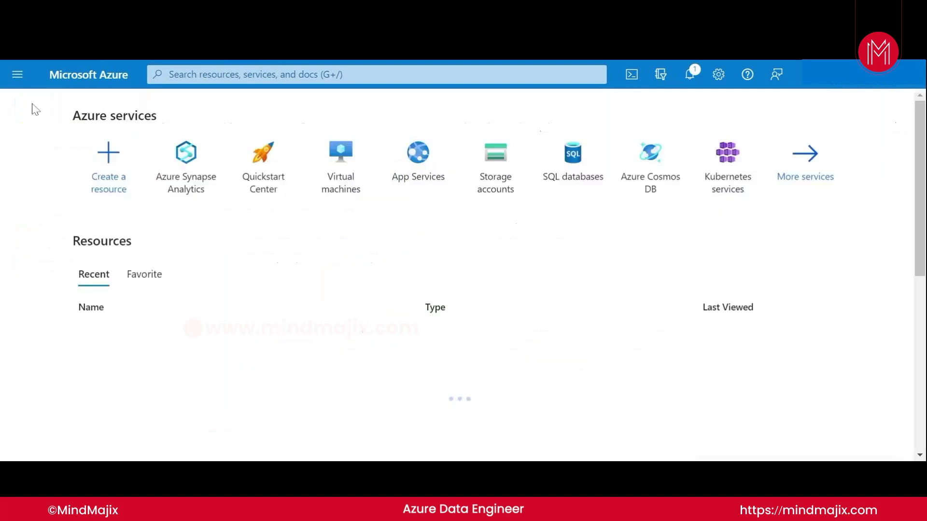